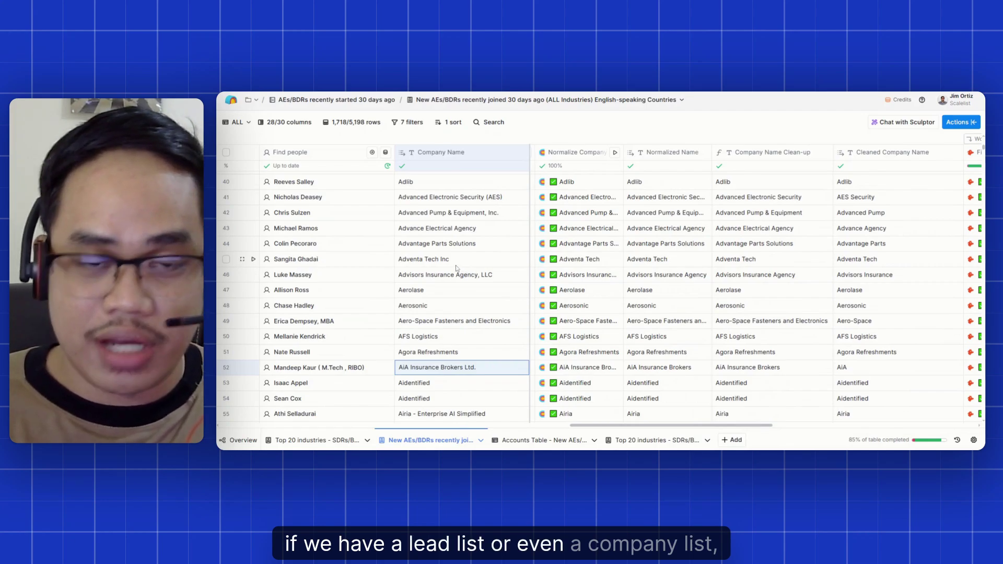
# Examine the Company Name column for legal suffixes such as LLC and Inc.
pyautogui.scroll(-3, 456, 288)
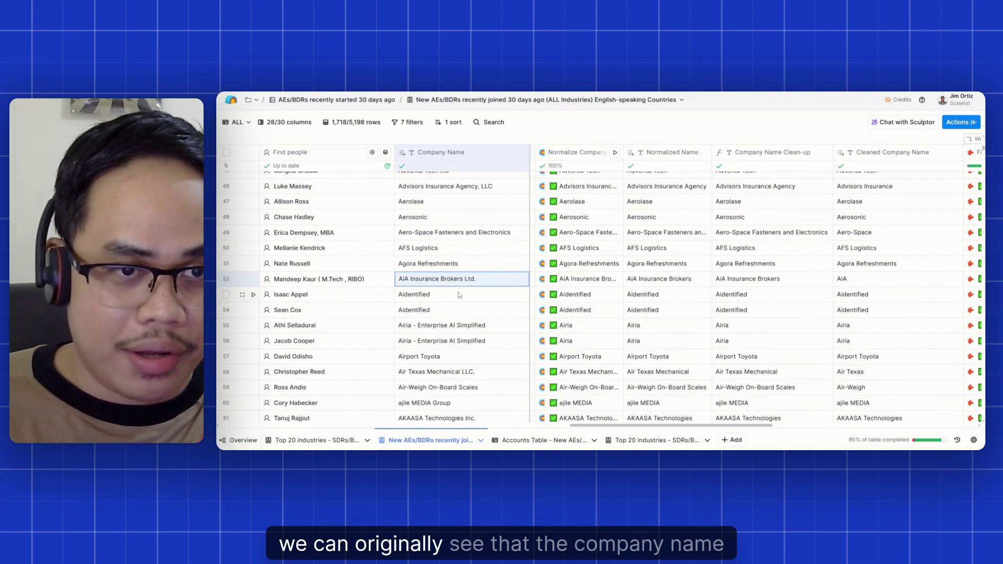
pyautogui.scroll(-4, 456, 321)
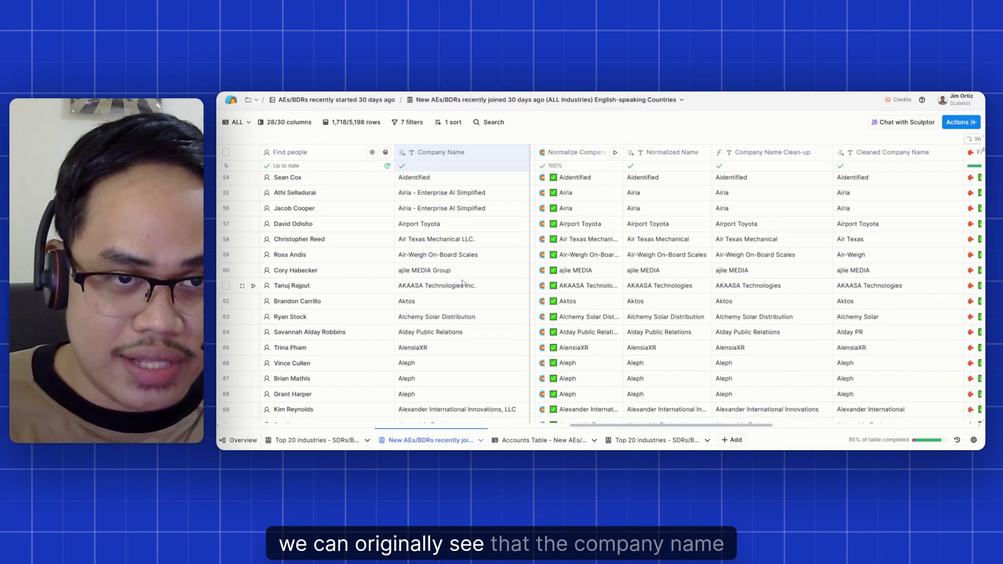
pyautogui.click(472, 254)
pyautogui.scroll(-3, 453, 262)
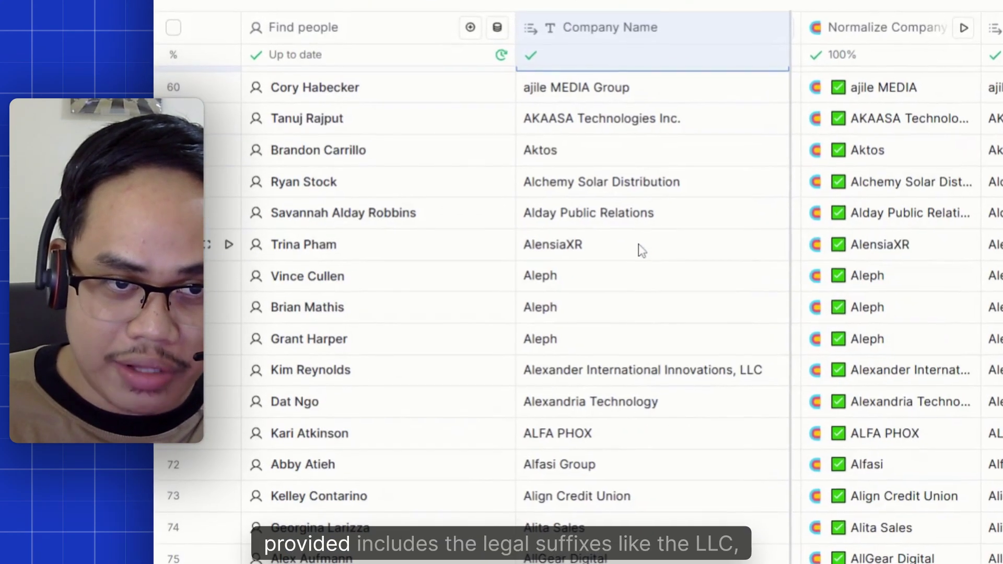
pyautogui.click(697, 370)
pyautogui.click(697, 371)
pyautogui.click(758, 370)
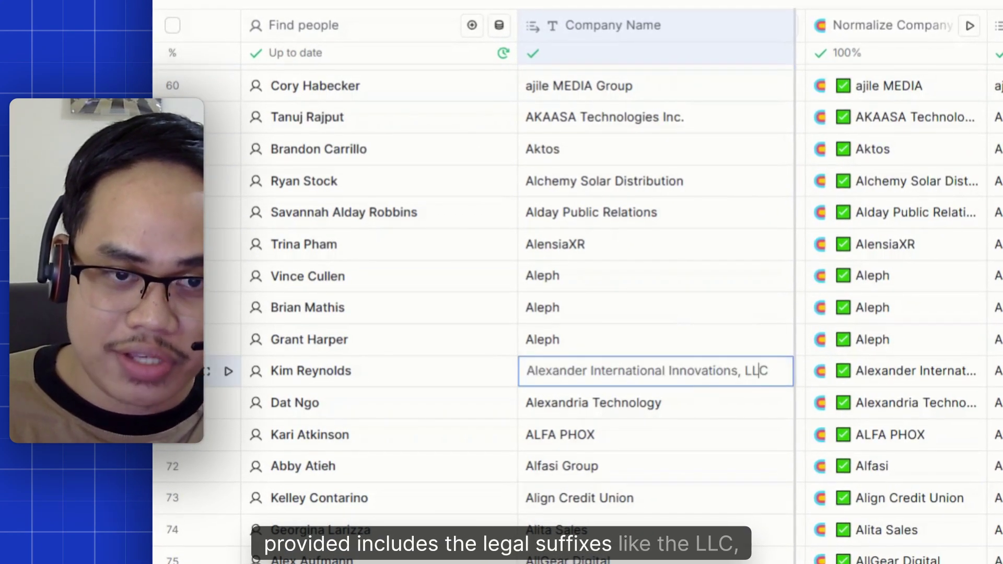
pyautogui.click(683, 116)
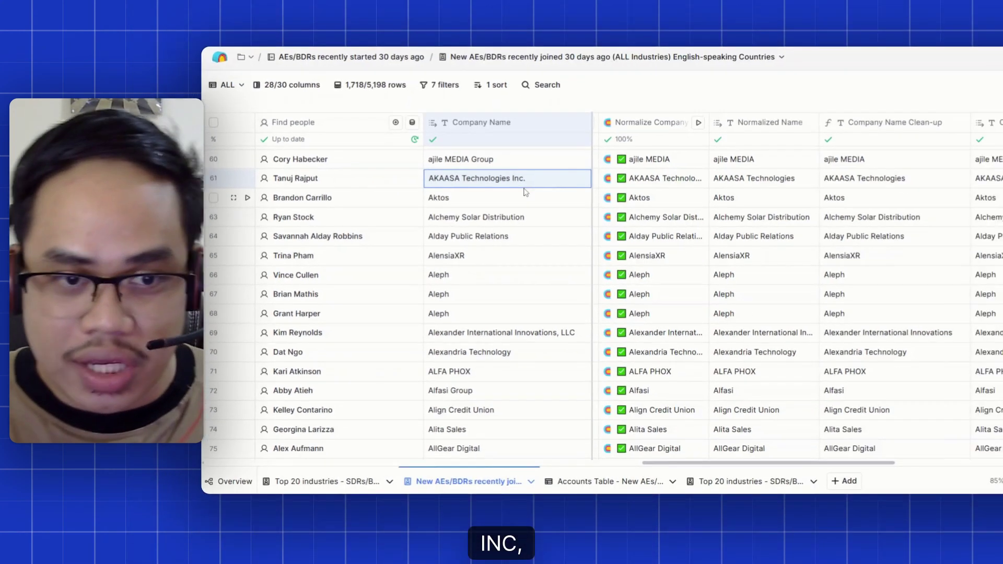
pyautogui.scroll(-6, 689, 156)
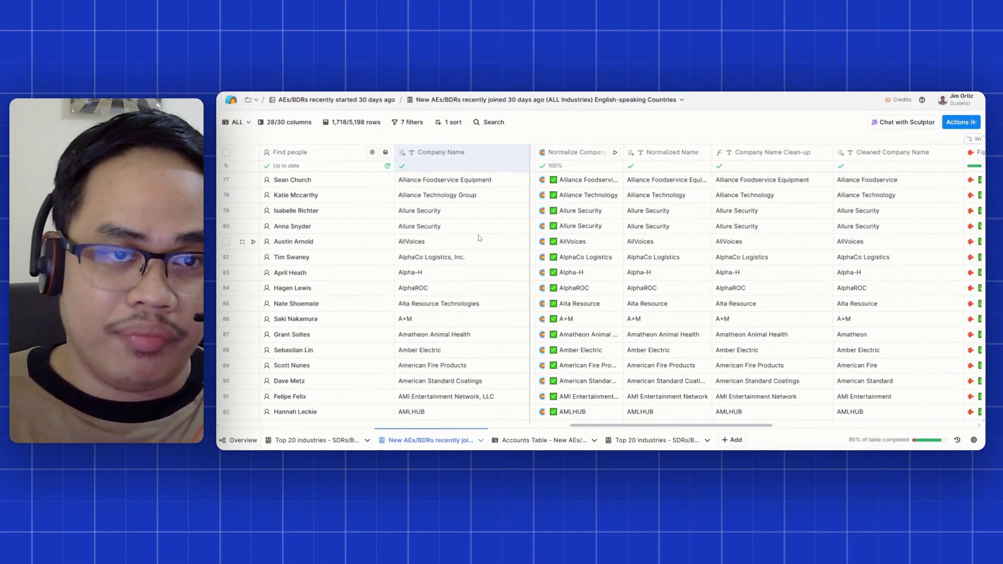
pyautogui.scroll(1, 479, 238)
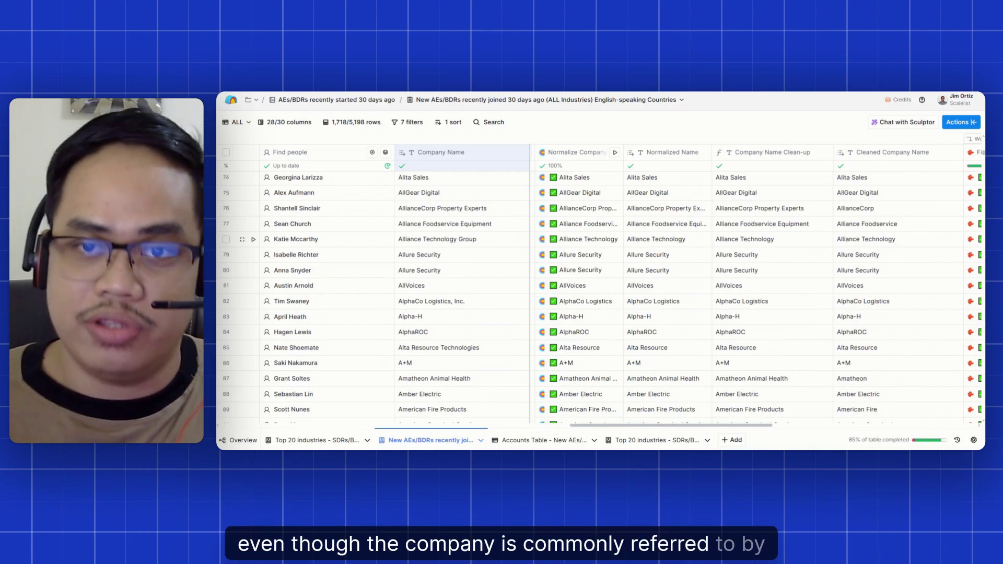
pyautogui.scroll(-2, 470, 277)
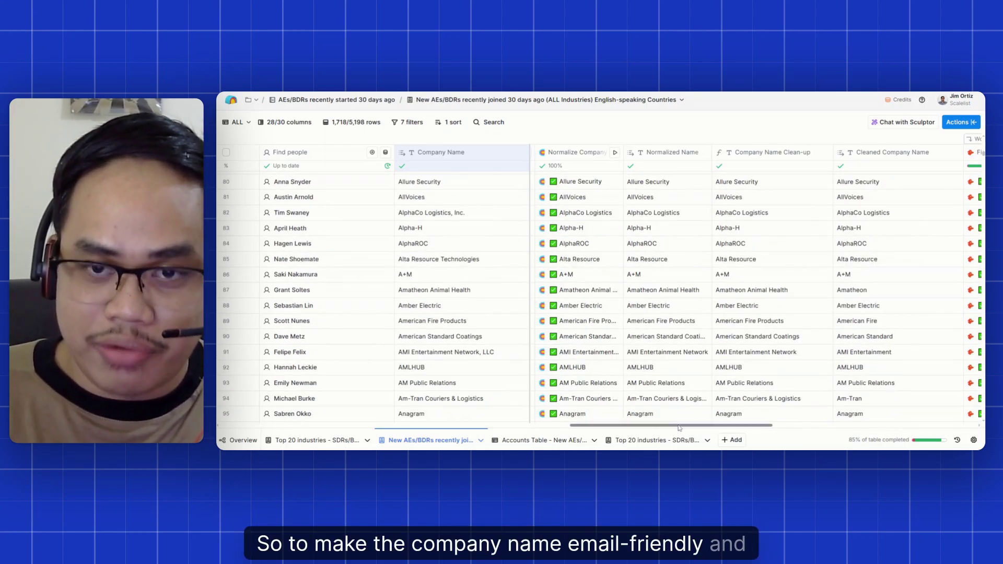
# Open the Normalize Company Name column's settings and review its column mapping and run settings alongside the original company names.
pyautogui.hscroll(5, 682, 428)
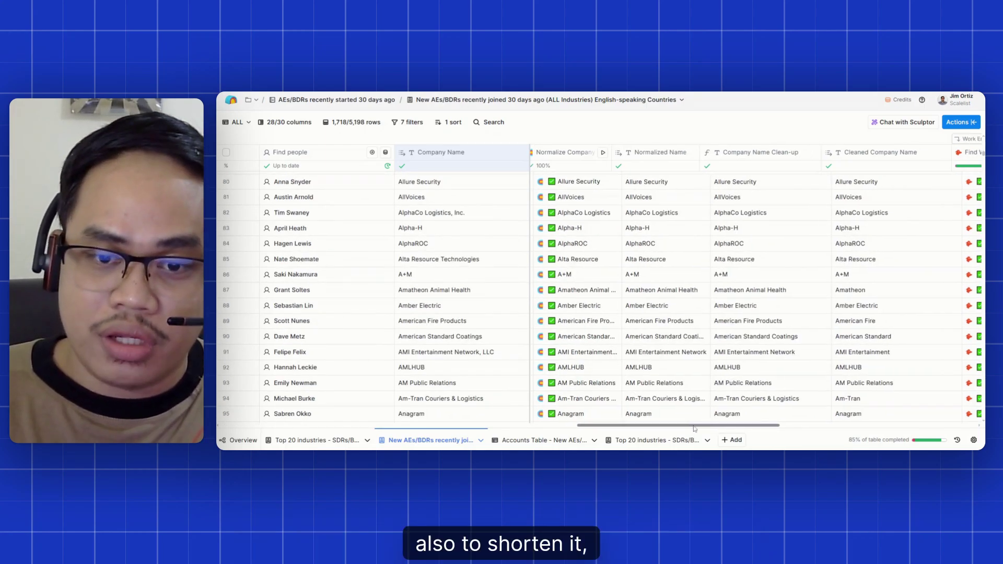
pyautogui.hscroll(-3, 662, 429)
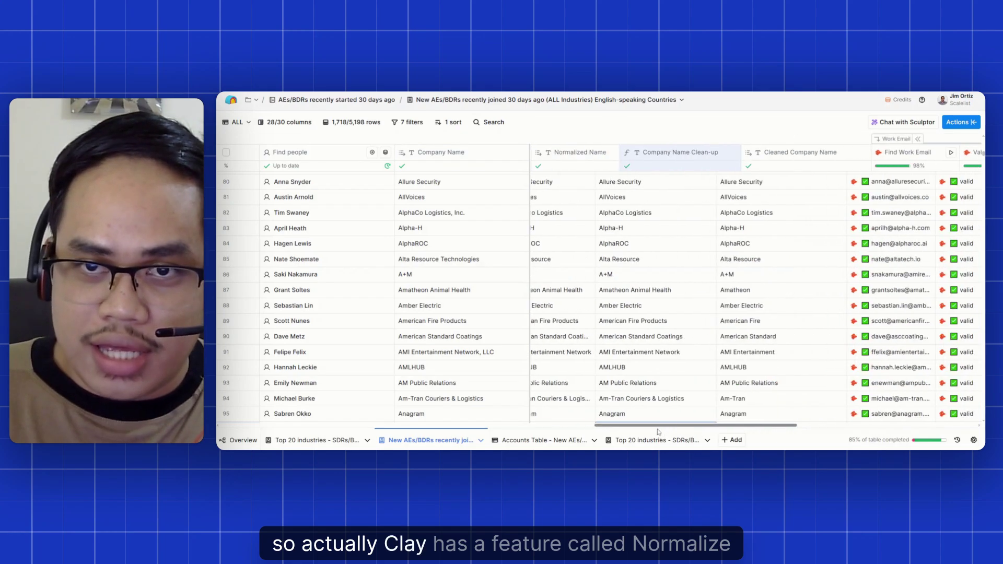
pyautogui.hscroll(-2, 623, 429)
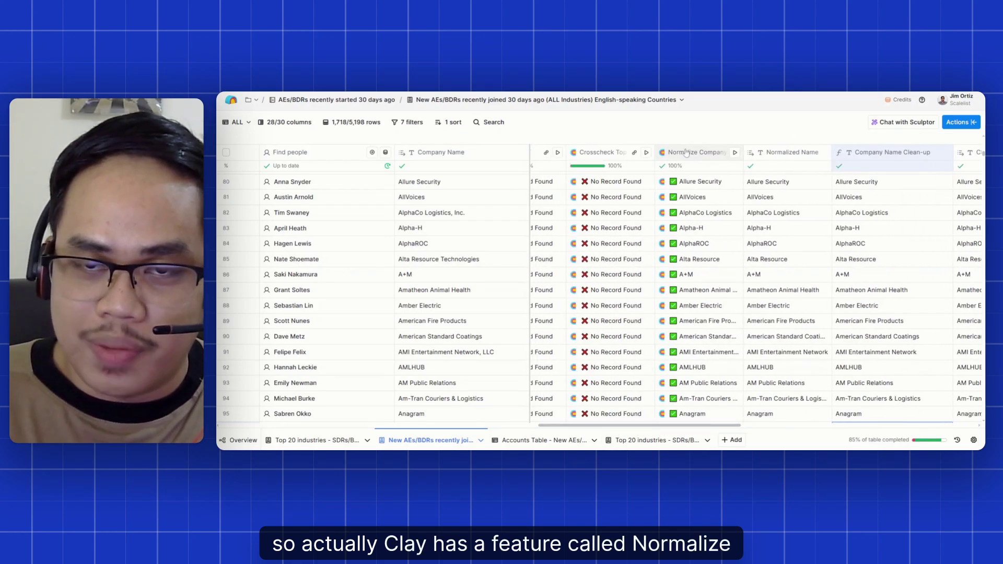
pyautogui.rightClick(689, 190)
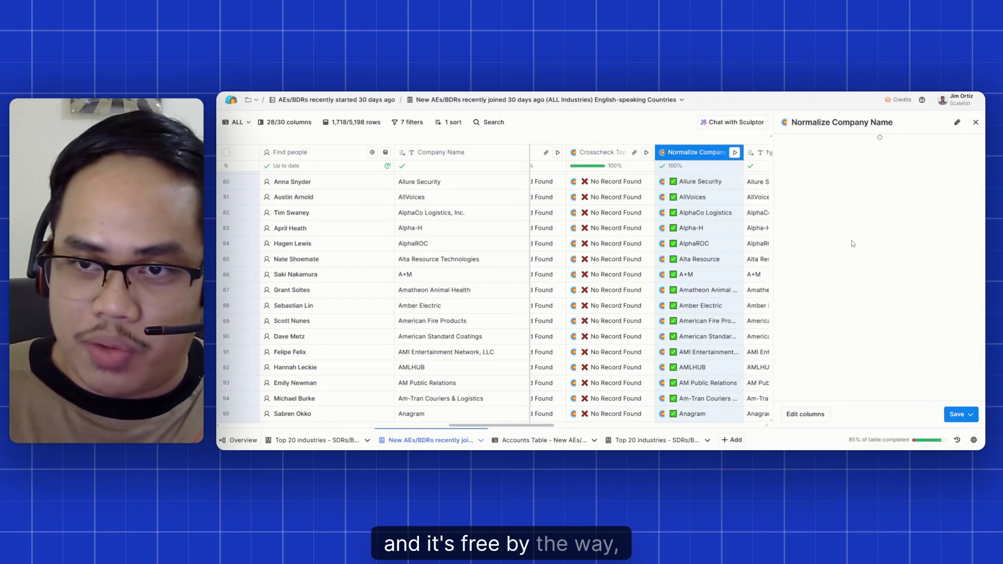
pyautogui.scroll(-1, 862, 270)
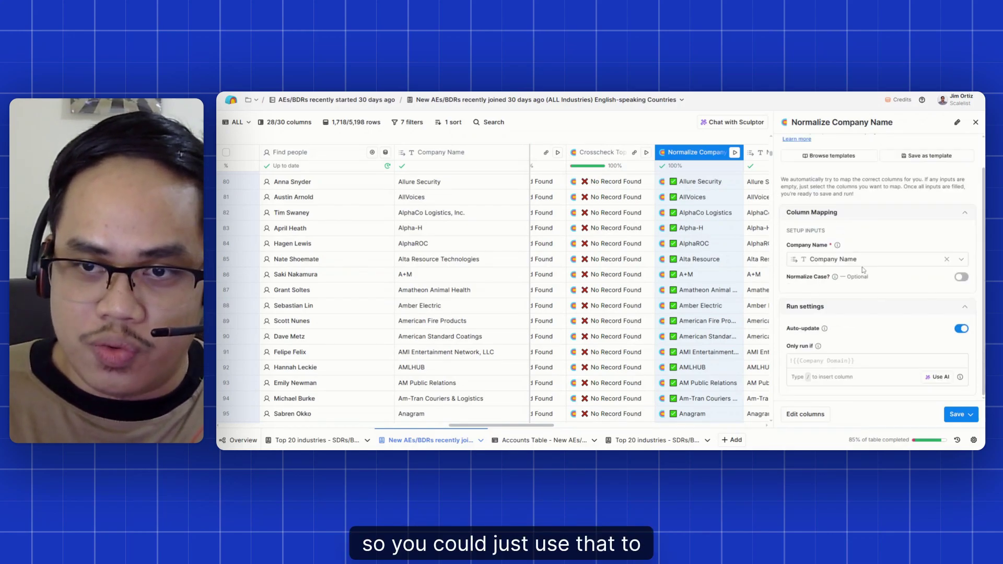
pyautogui.scroll(3, 469, 366)
pyautogui.scroll(-3, 476, 357)
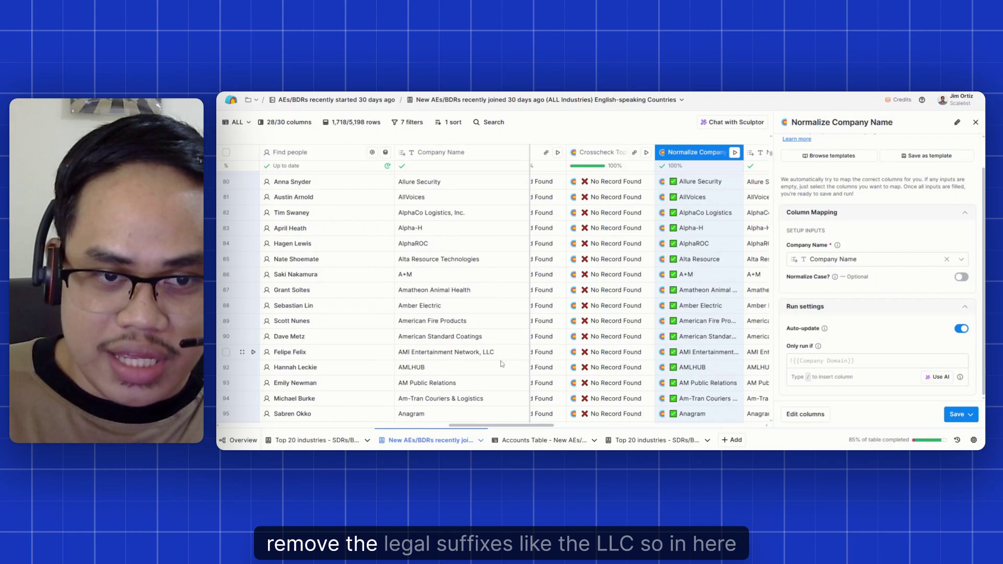
pyautogui.scroll(-3, 465, 296)
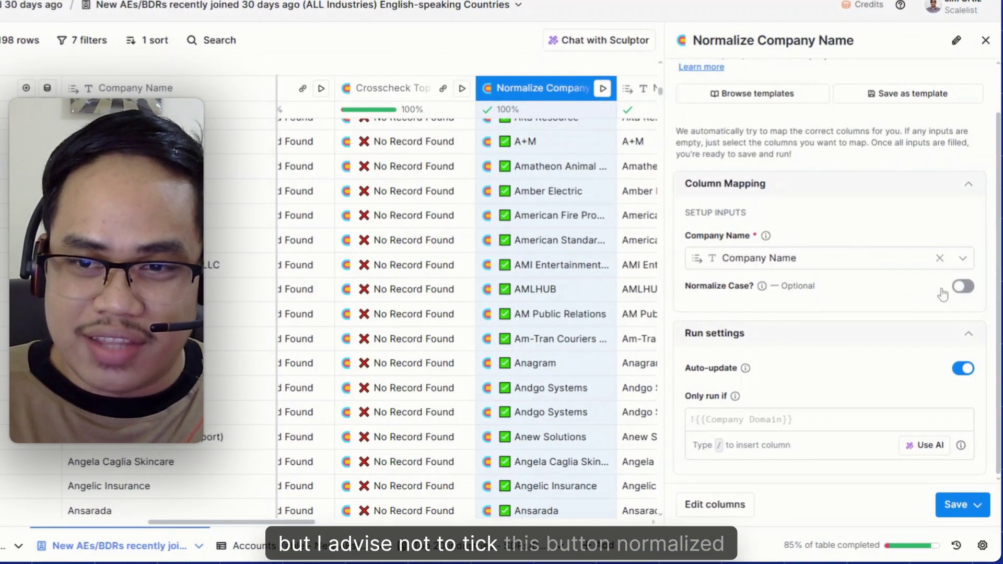
# Review the Normalize Case option against the all-caps company name AOTI, and close the column settings with the option left off.
pyautogui.moveTo(684, 285); pyautogui.dragTo(749, 286)
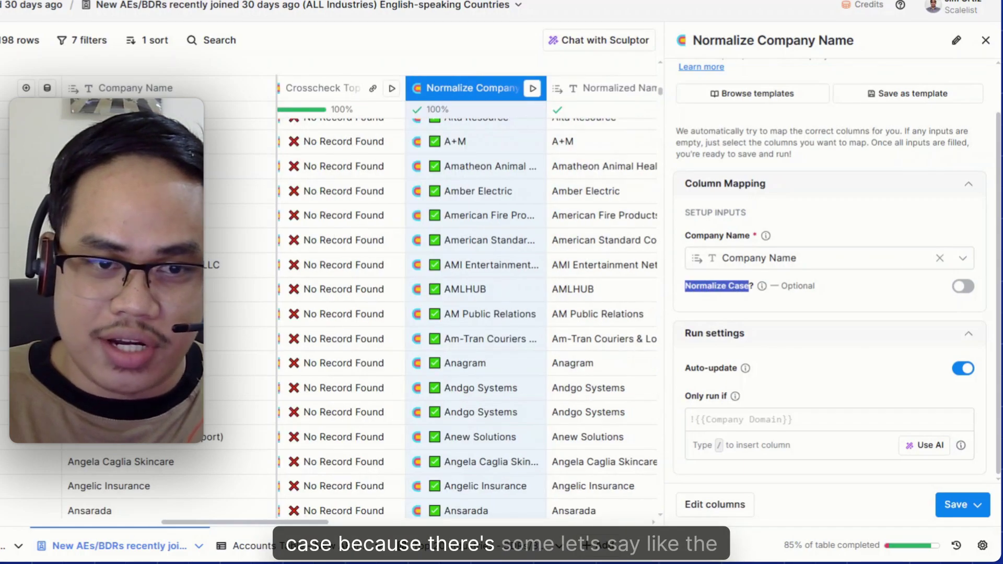
pyautogui.scroll(-3, 424, 313)
pyautogui.click(424, 372)
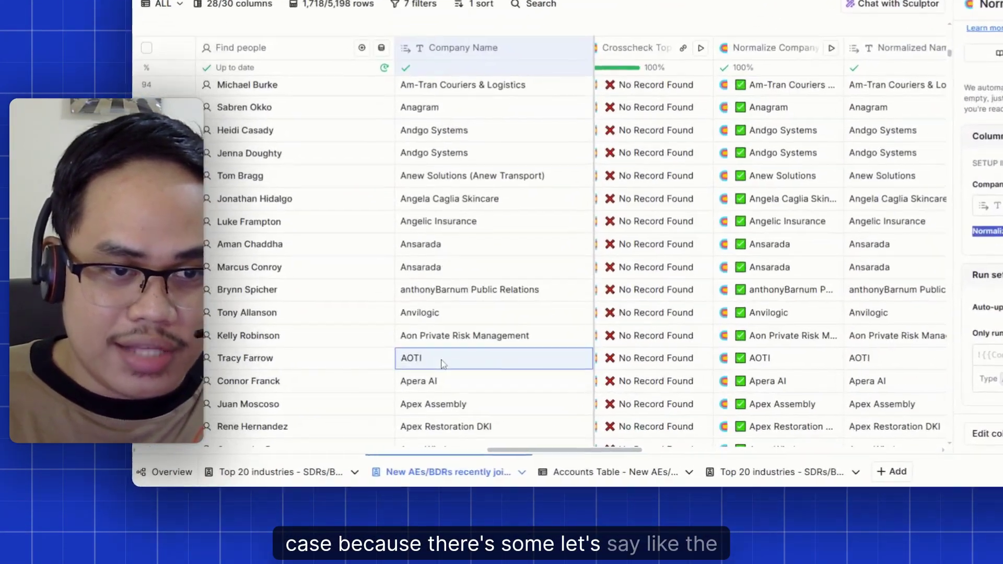
pyautogui.doubleClick(441, 363)
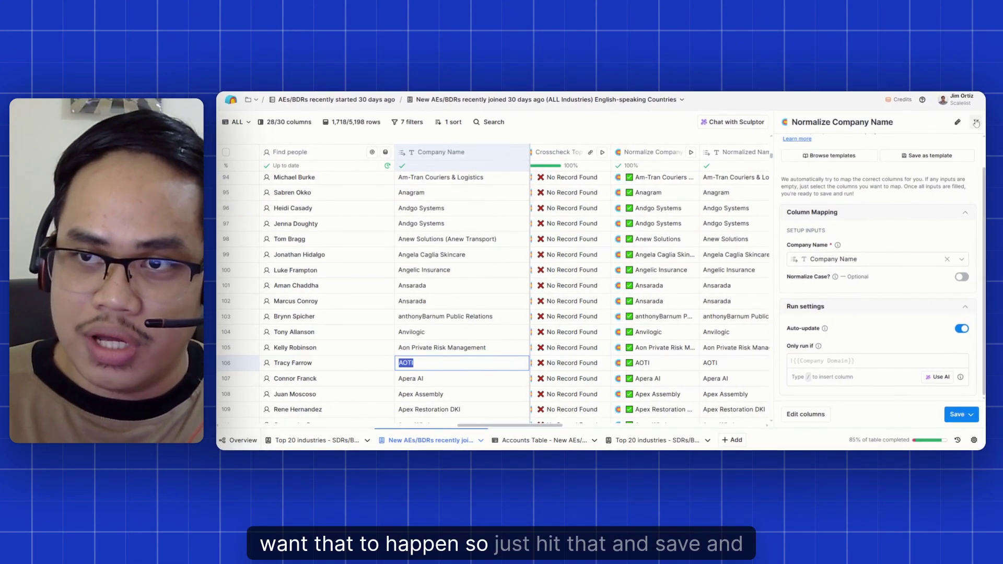
pyautogui.press('Escape')
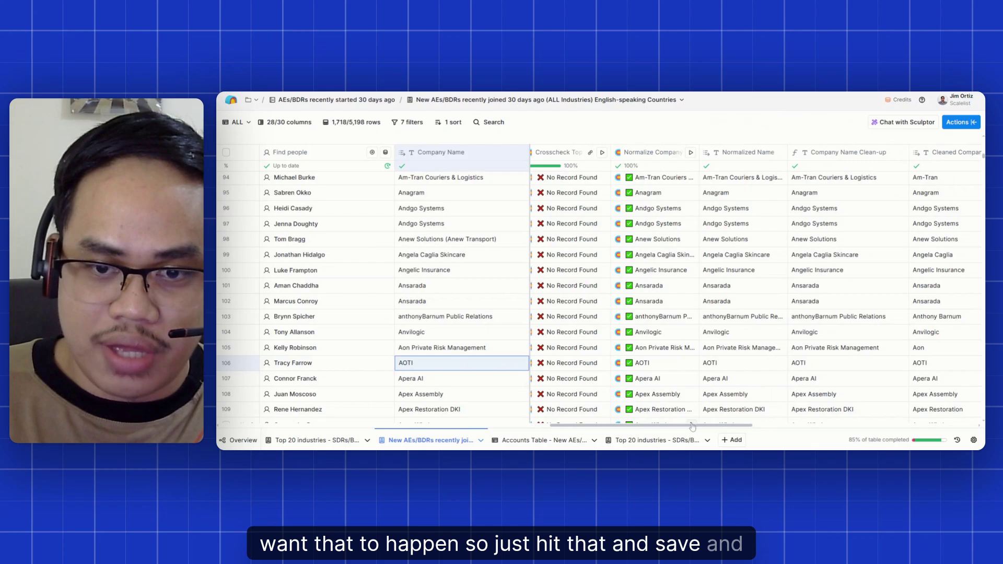
# Compare the original company names with the Normalized Name column, including the entry "Anew Solutions (Anew Transport)".
pyautogui.moveTo(692, 426); pyautogui.dragTo(698, 426)
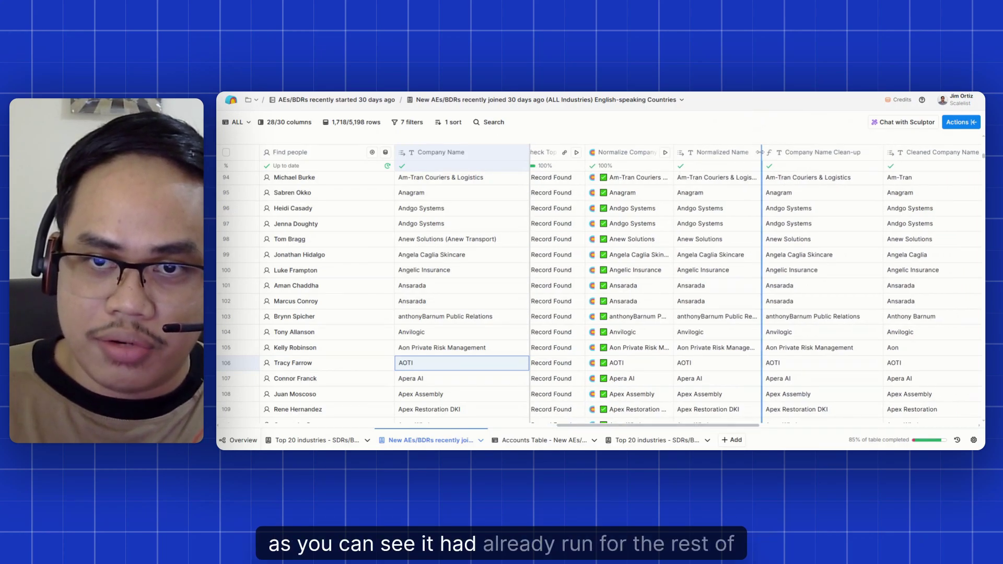
pyautogui.scroll(3, 816, 164)
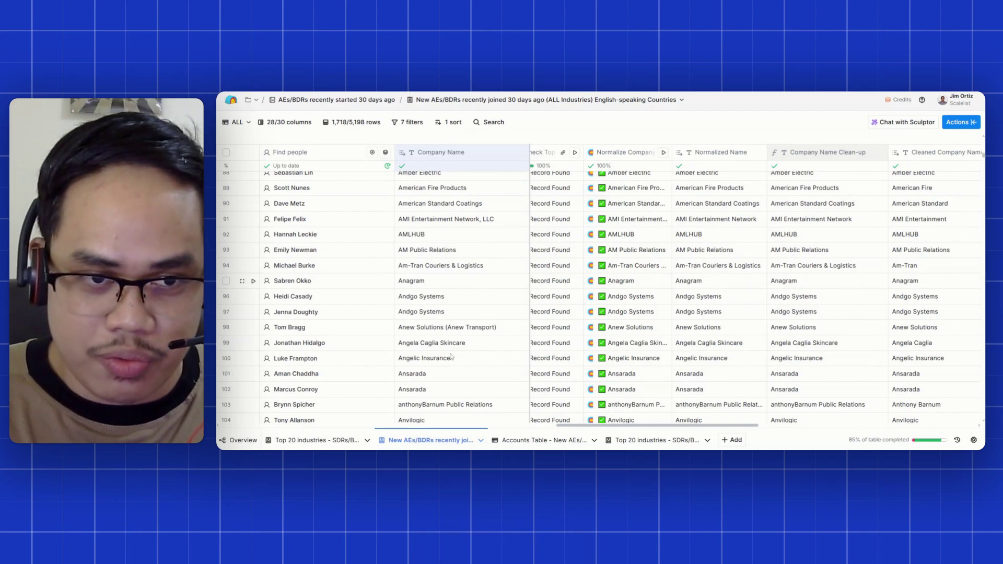
pyautogui.doubleClick(480, 328)
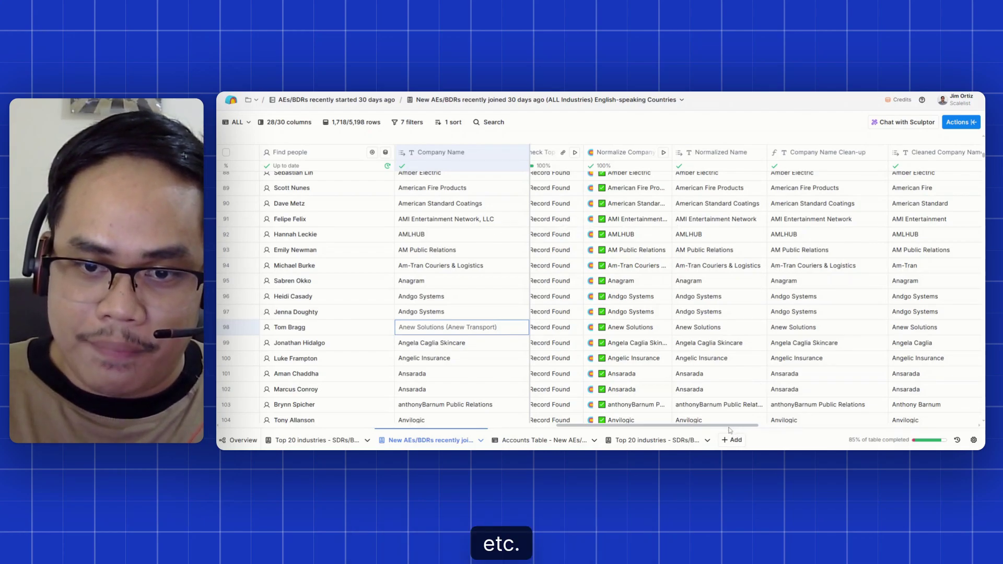
pyautogui.moveTo(730, 426); pyautogui.dragTo(741, 426)
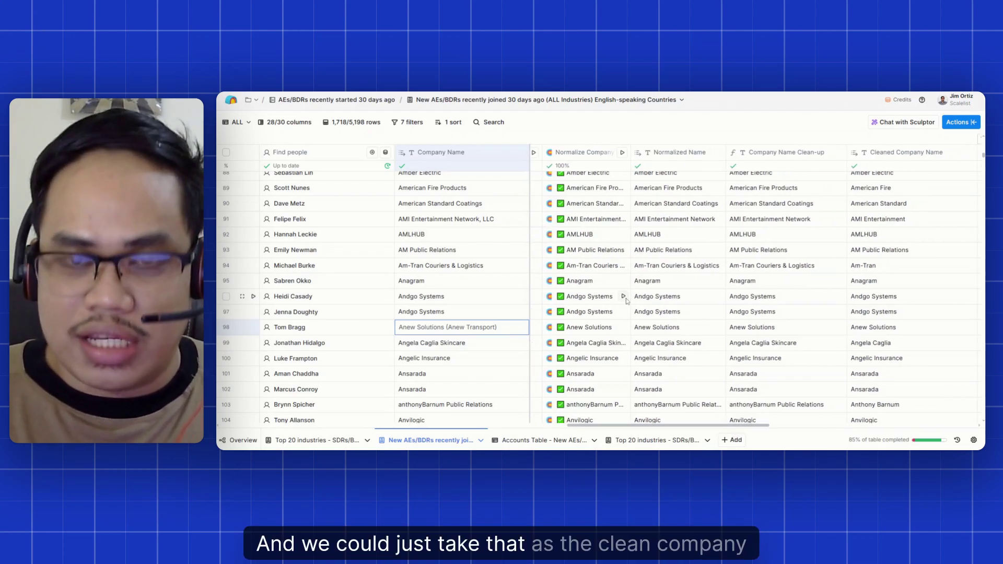
pyautogui.click(664, 295)
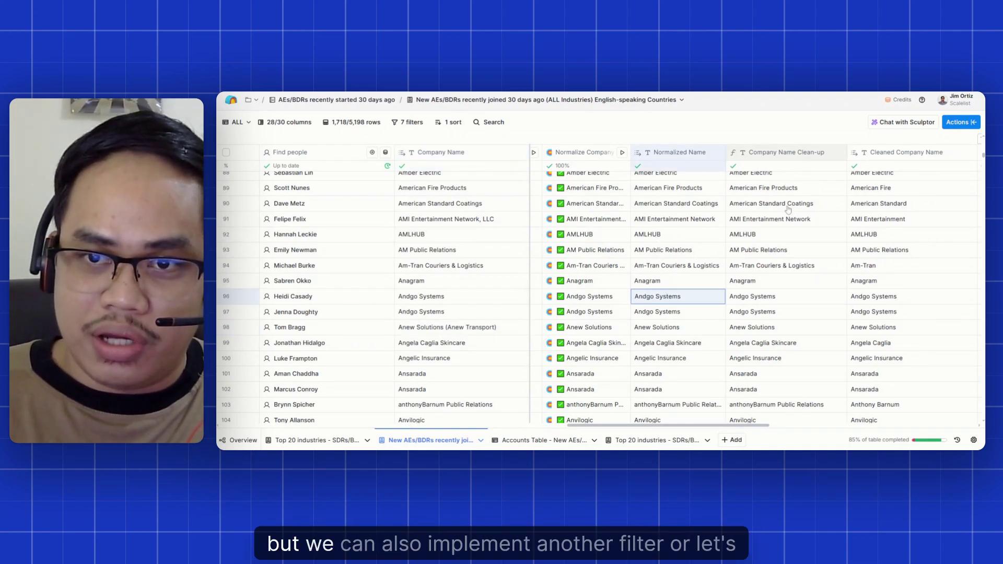
# Open the Company Name Clean-up column's formula in the AI formula generator and highlight its full prompt.
pyautogui.click(800, 152)
pyautogui.click(761, 189)
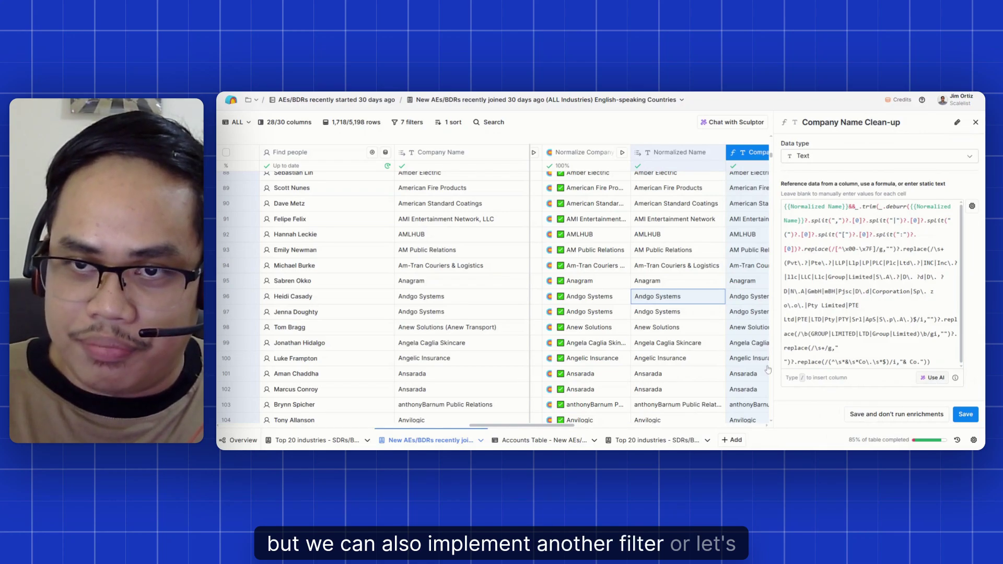
pyautogui.click(932, 377)
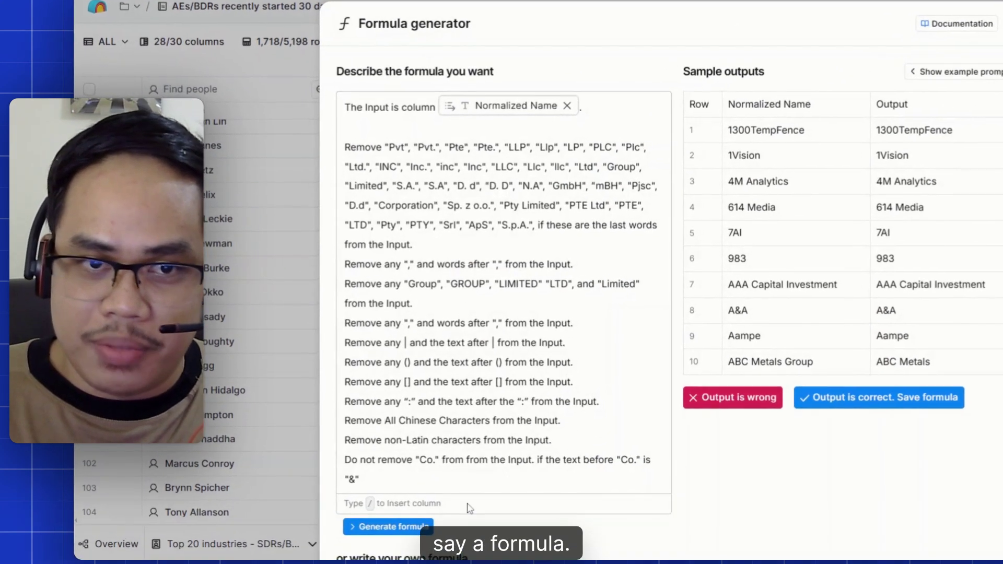
pyautogui.scroll(-3, 476, 357)
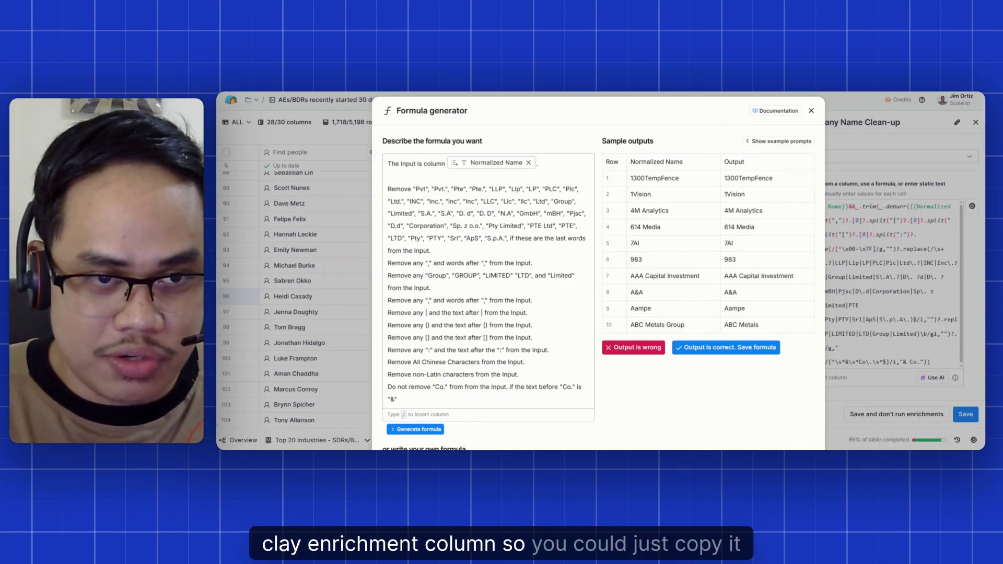
pyautogui.moveTo(398, 399); pyautogui.dragTo(386, 160)
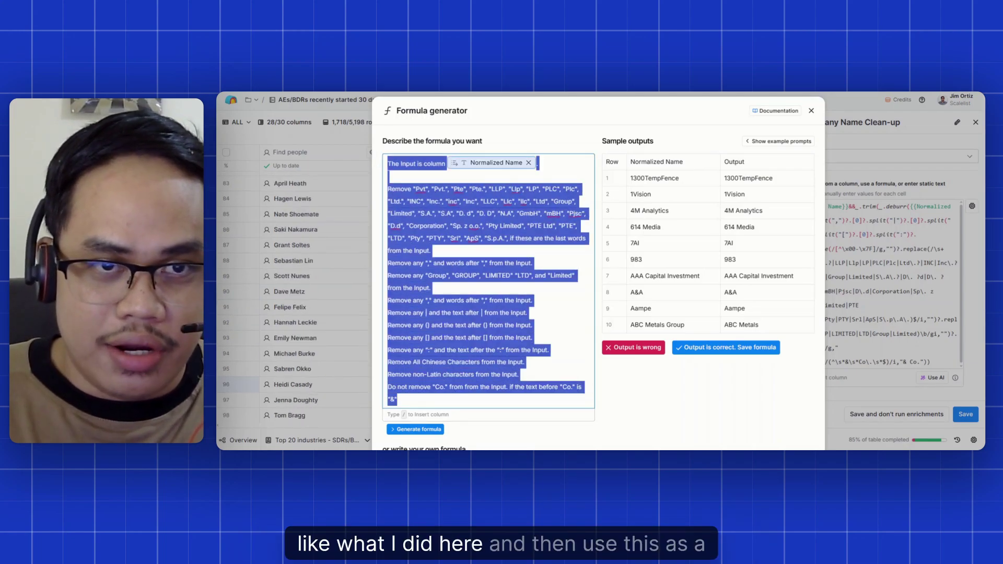
pyautogui.click(487, 313)
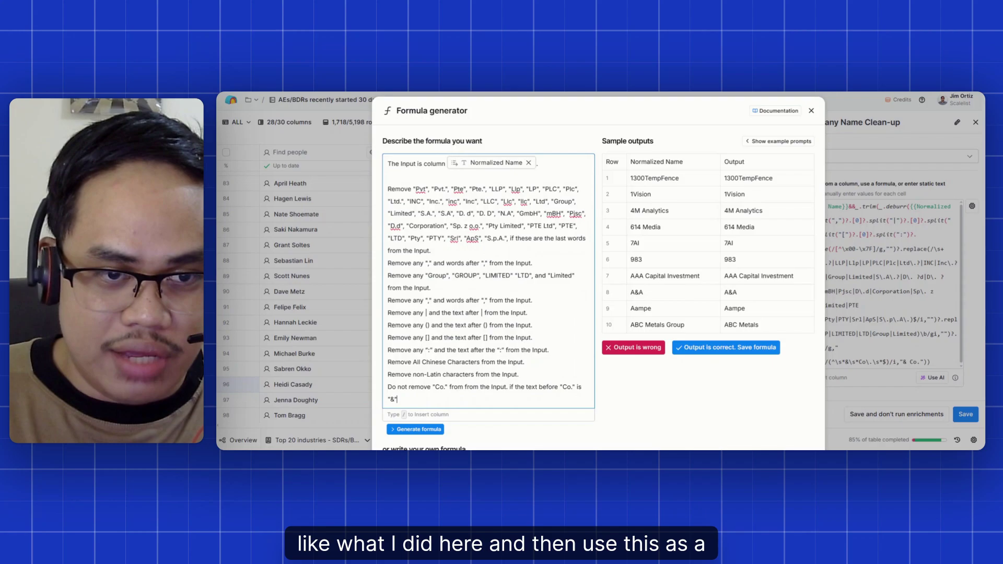
# Review the prompt's removal rules for "Group", Chinese and non-Latin characters, and close the formula generator and column settings without saving.
pyautogui.scroll(-1, 599, 271)
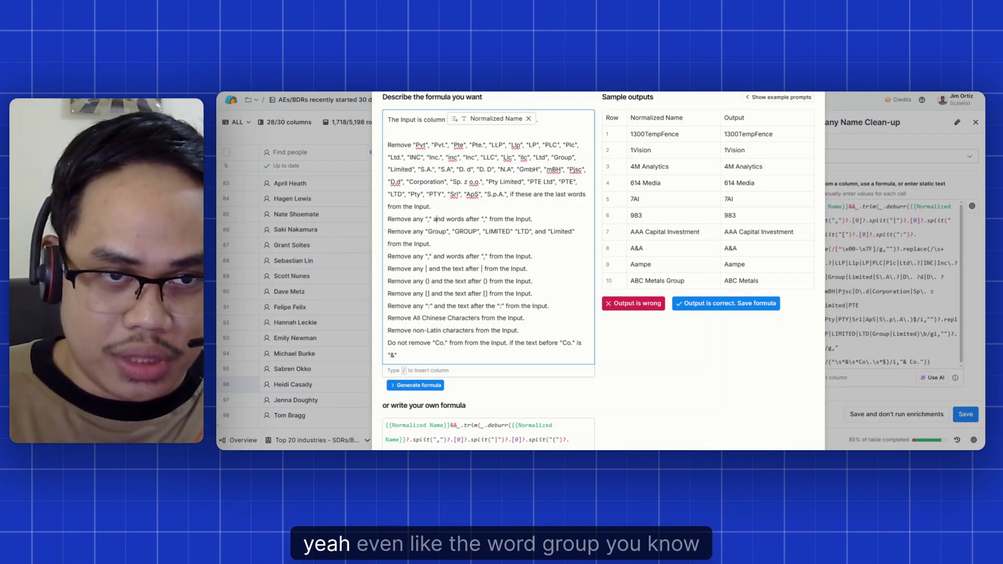
pyautogui.moveTo(425, 232); pyautogui.dragTo(446, 231)
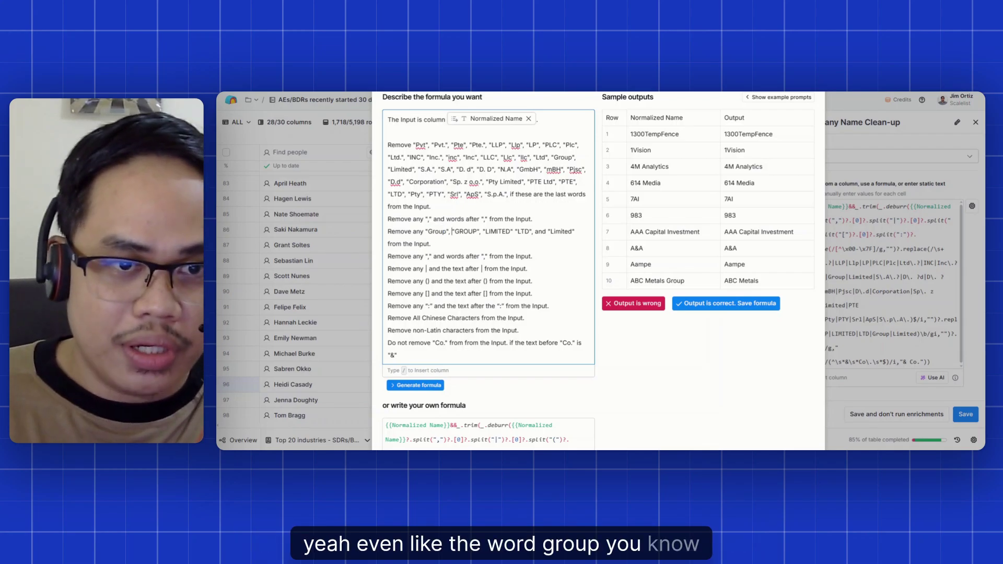
pyautogui.scroll(-2, 453, 232)
pyautogui.moveTo(524, 273); pyautogui.dragTo(387, 273)
pyautogui.moveTo(518, 285); pyautogui.dragTo(377, 293)
pyautogui.scroll(4, 488, 261)
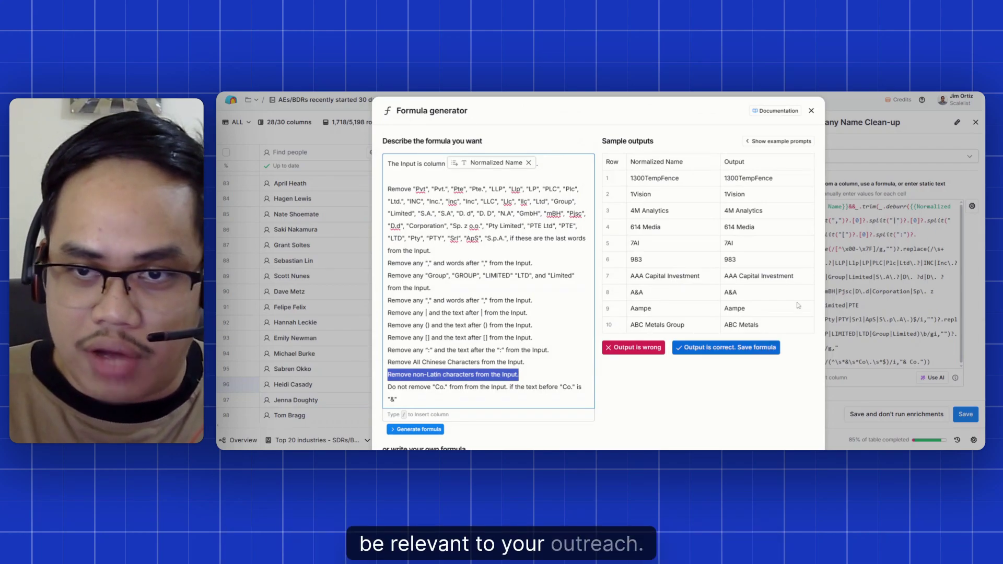
pyautogui.click(868, 176)
pyautogui.click(976, 122)
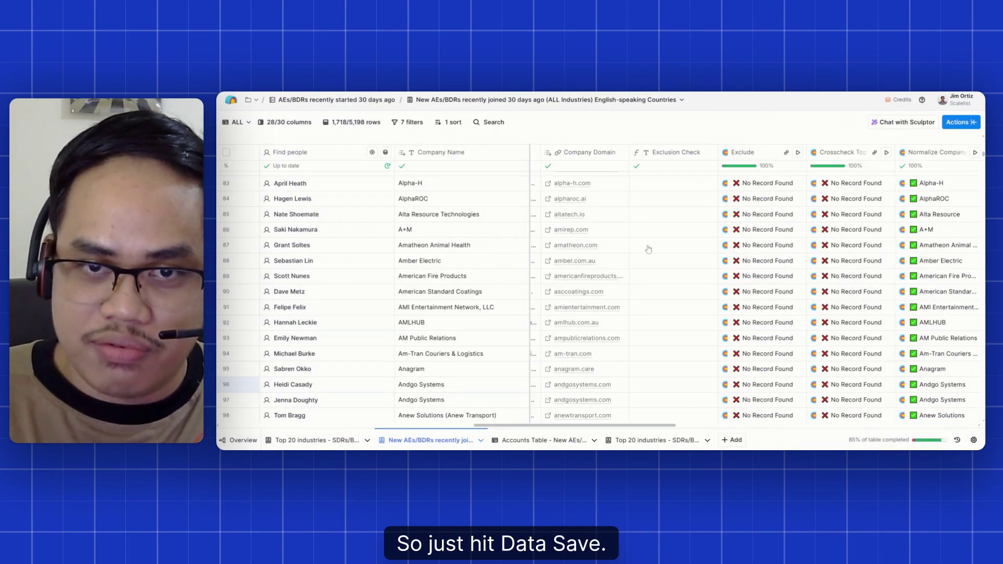
# Compare the Normalized Name, Company Name Clean-up and Cleaned Company Name columns across the rows.
pyautogui.scroll(-3, 679, 313)
pyautogui.scroll(3, 648, 365)
pyautogui.moveTo(645, 429); pyautogui.dragTo(744, 434)
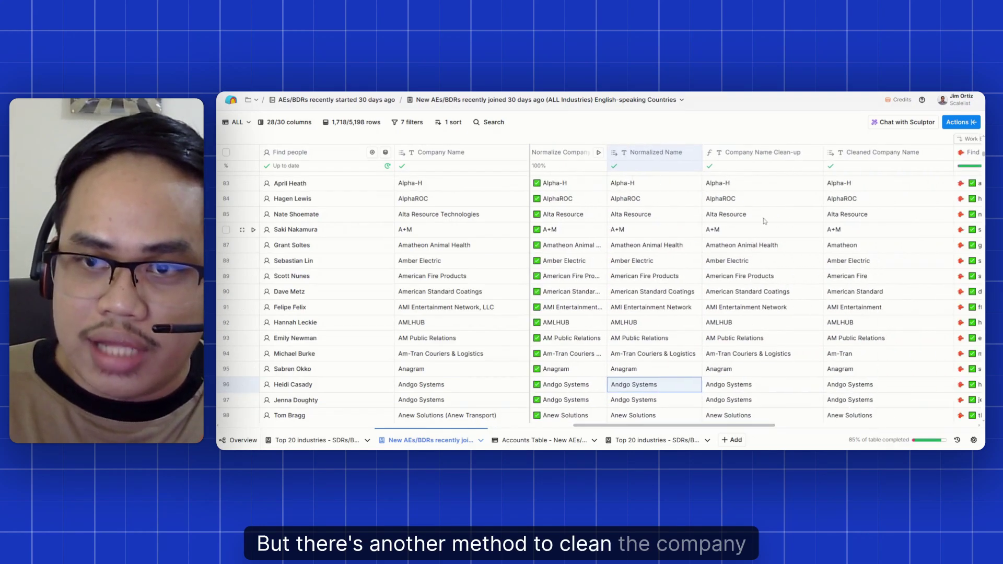
pyautogui.scroll(-5, 773, 277)
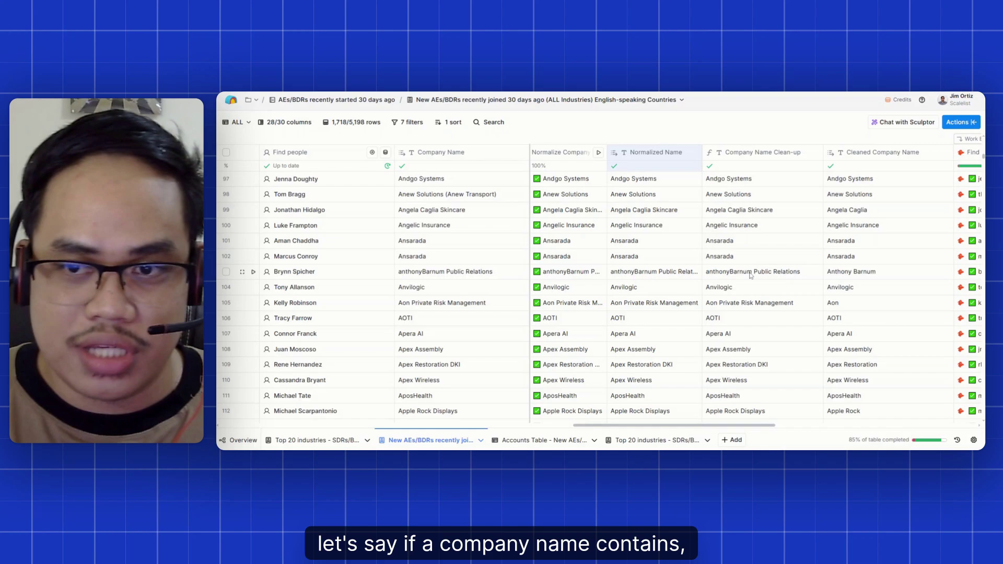
# Compare the "anthonyBarnum Public Relations" entry across the Normalized Name, Company Name Clean-up and Cleaned Company Name columns.
pyautogui.doubleClick(750, 275)
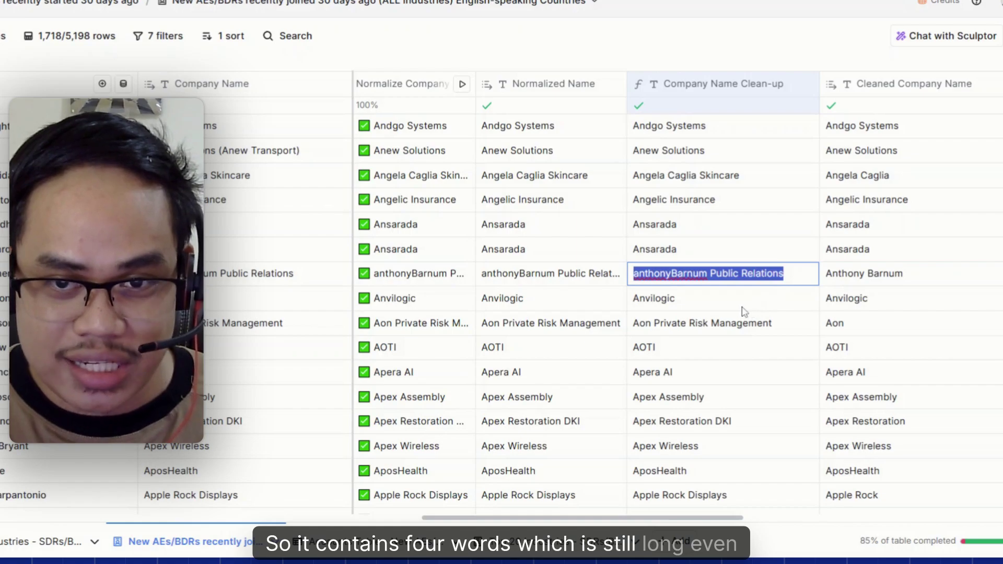
pyautogui.click(578, 280)
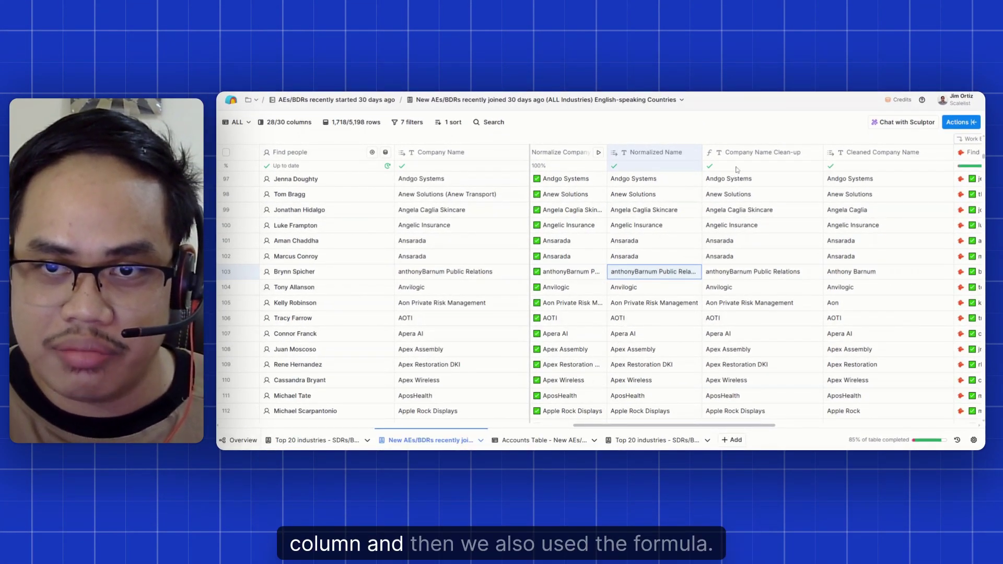
pyautogui.doubleClick(749, 273)
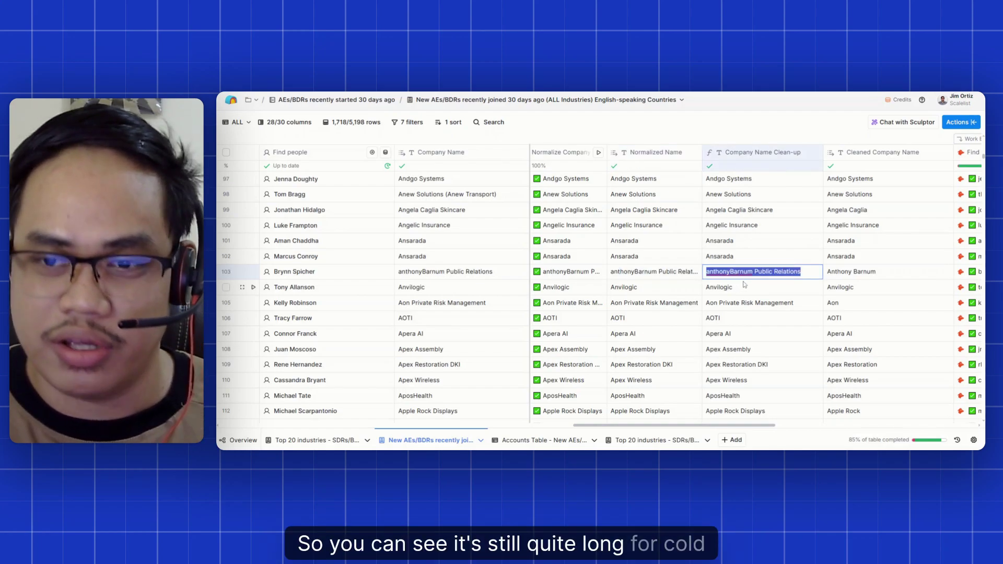
pyautogui.doubleClick(861, 272)
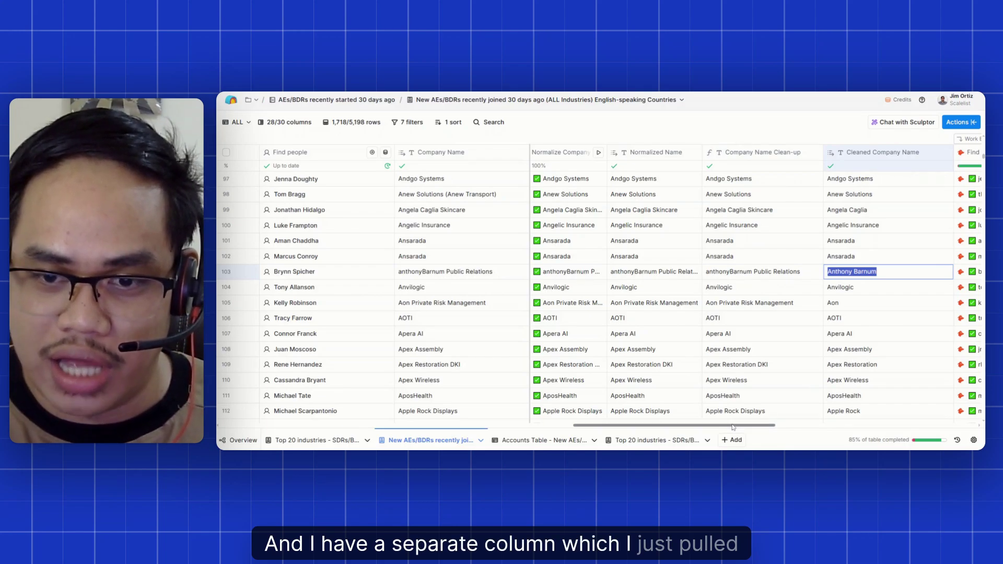
pyautogui.moveTo(735, 426); pyautogui.dragTo(755, 427)
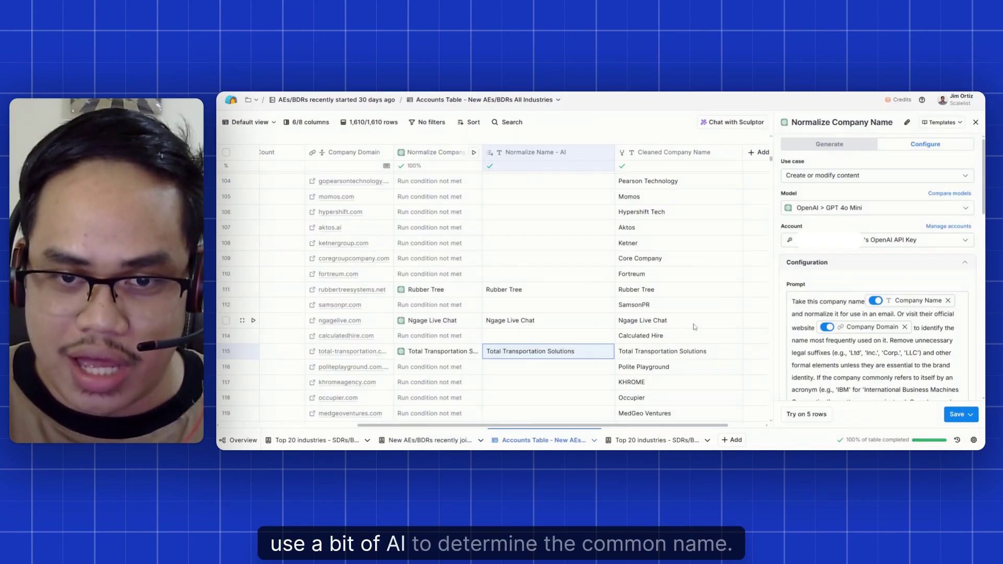
# In the Accounts Table's Normalize Company Name AI column settings, review the use case options, keeping "Create or modify content" selected.
pyautogui.scroll(-3, 695, 327)
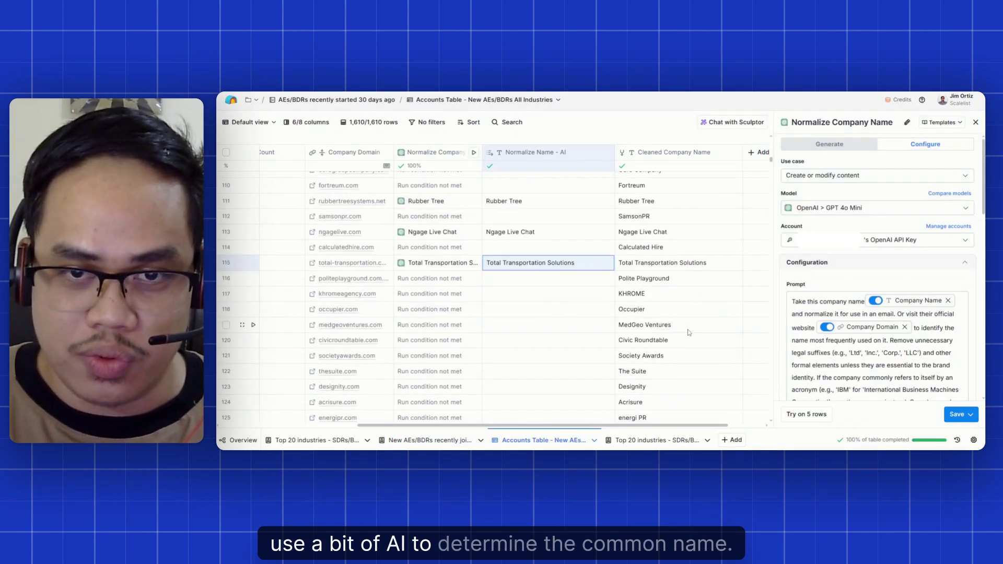
pyautogui.scroll(-3, 877, 313)
pyautogui.scroll(3, 795, 259)
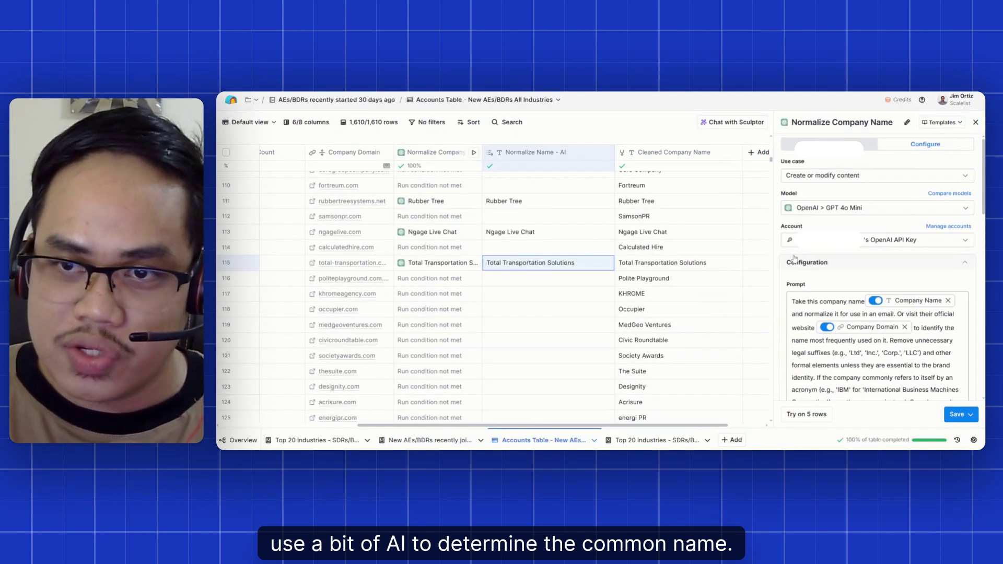
pyautogui.click(804, 176)
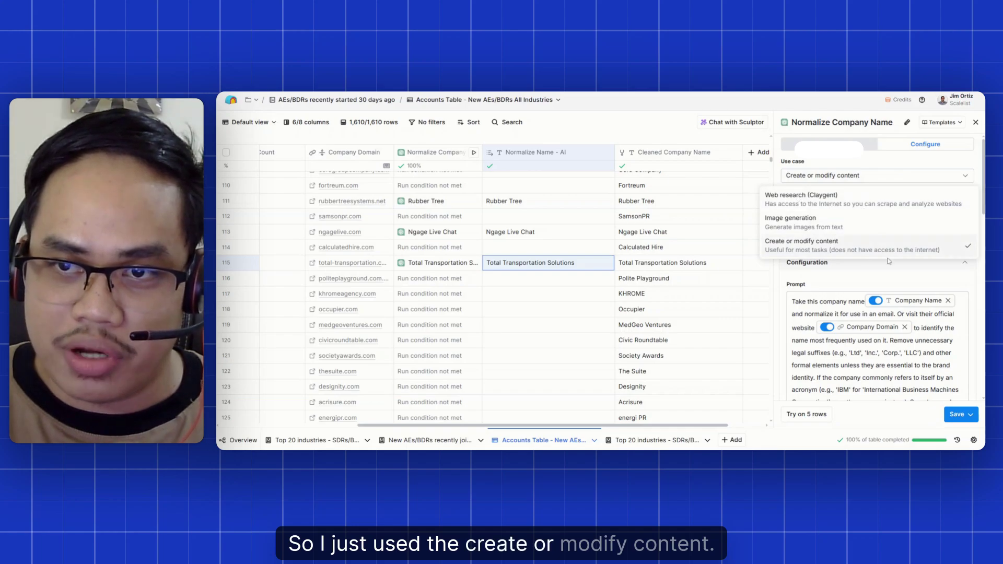
pyautogui.click(830, 243)
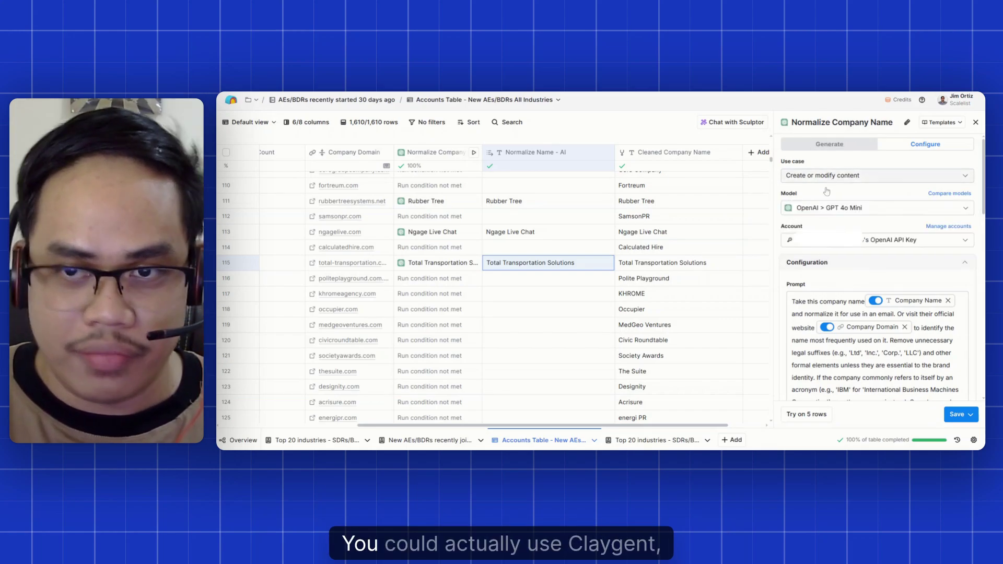
pyautogui.click(833, 176)
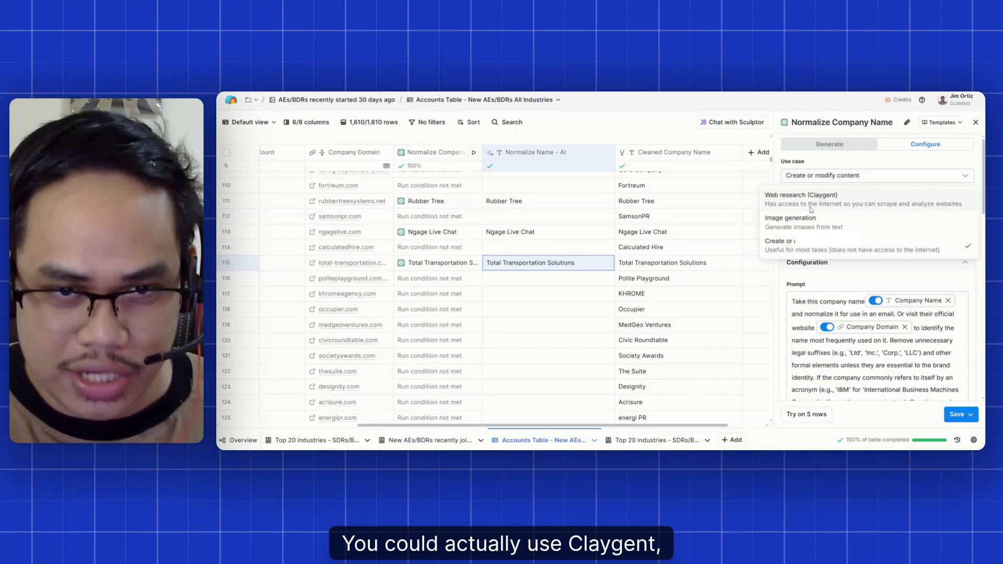
pyautogui.click(852, 168)
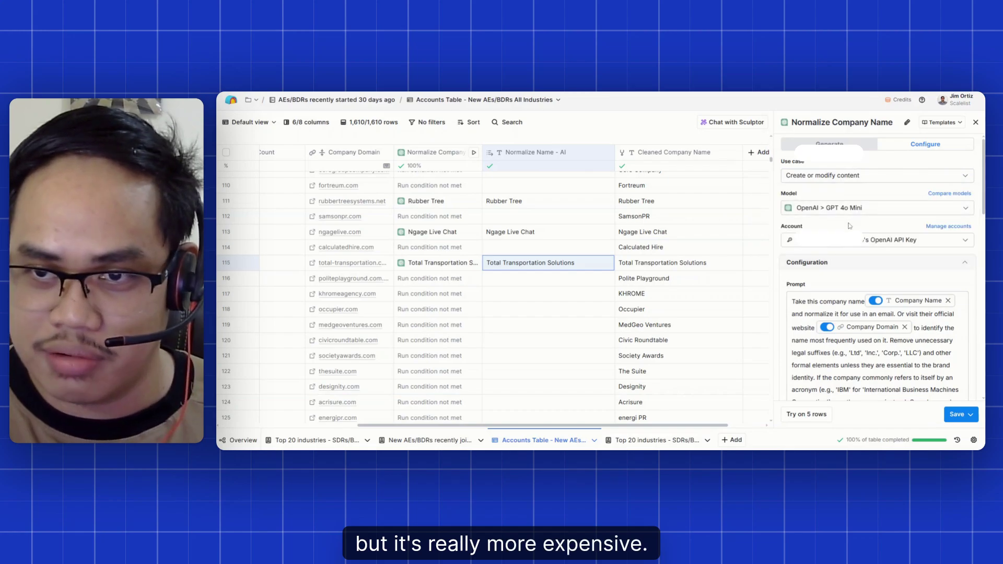
# Check the AI models available for the Normalize Company Name column, keeping OpenAI GPT 4o Mini.
pyautogui.click(836, 208)
pyautogui.scroll(1, 862, 251)
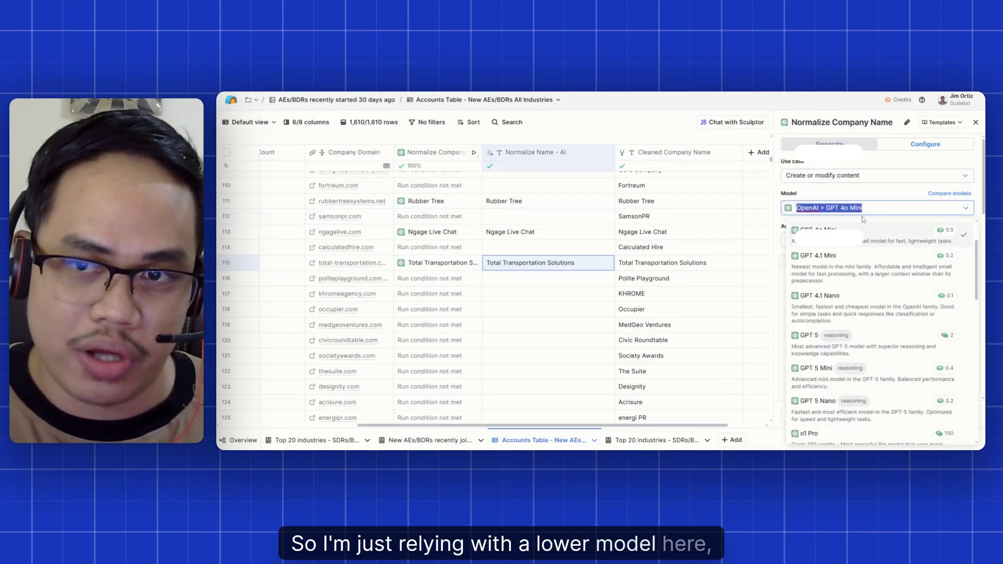
pyautogui.click(824, 195)
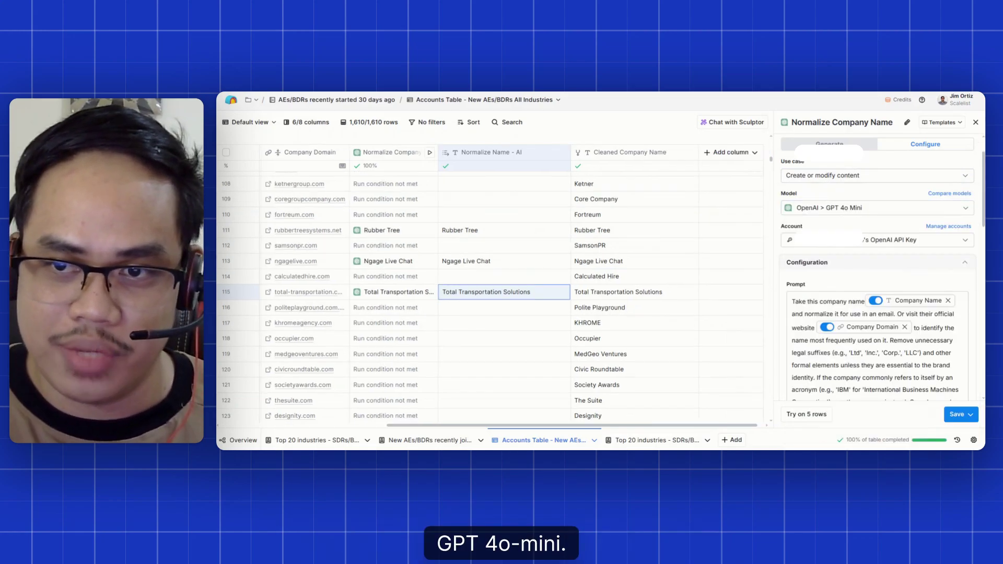
# Read the Normalize Company Name prompt through its shortening examples, such as "Barclays Bank Limited" and "Microsoft Corporation".
pyautogui.scroll(-3, 878, 262)
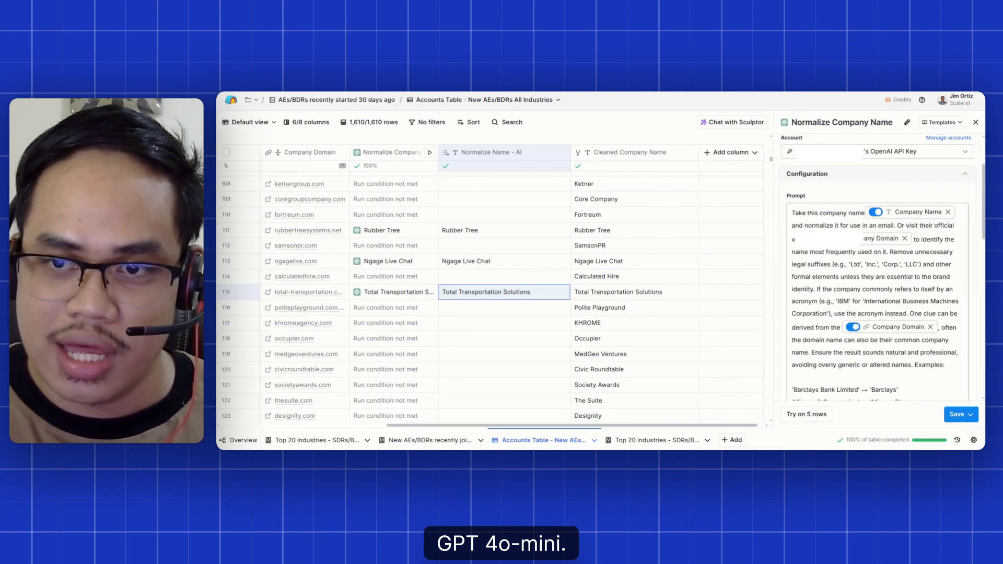
pyautogui.scroll(2, 589, 288)
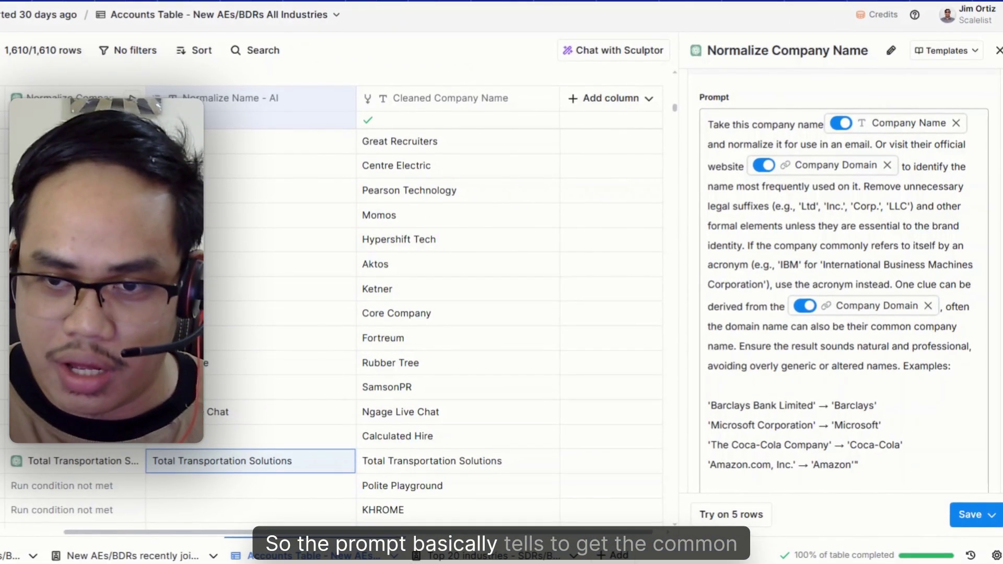
pyautogui.scroll(-3, 844, 283)
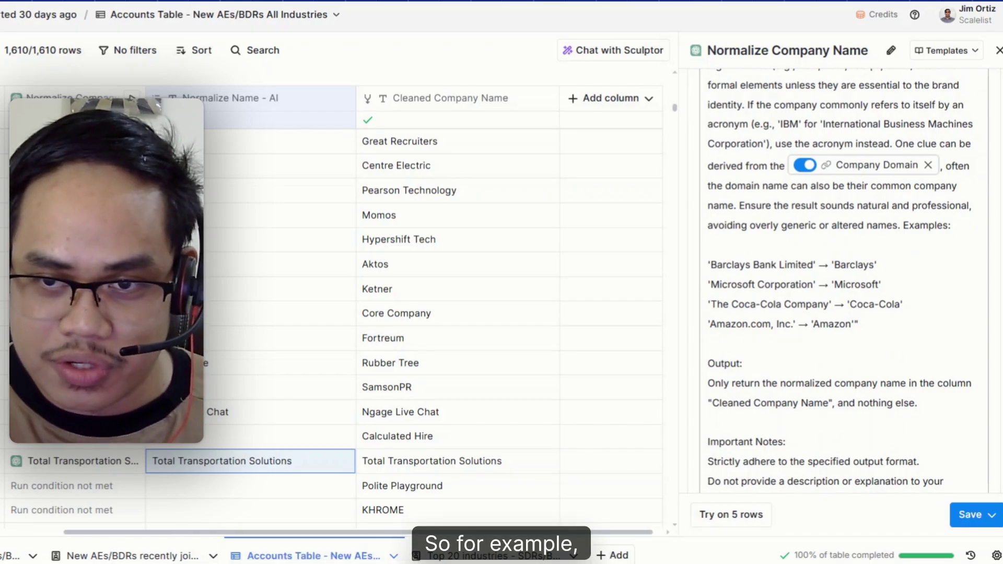
pyautogui.moveTo(710, 264); pyautogui.dragTo(797, 265)
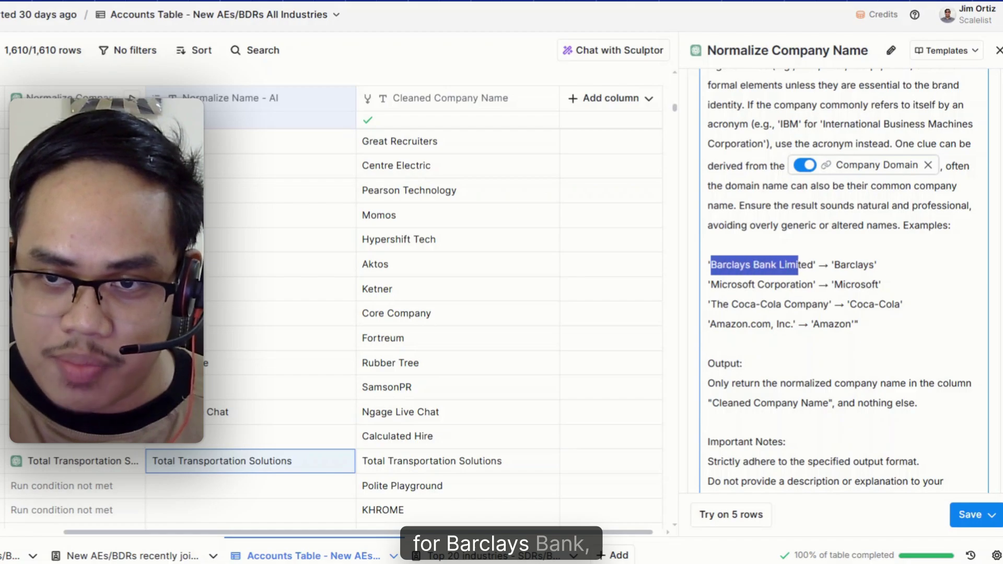
pyautogui.click(798, 265)
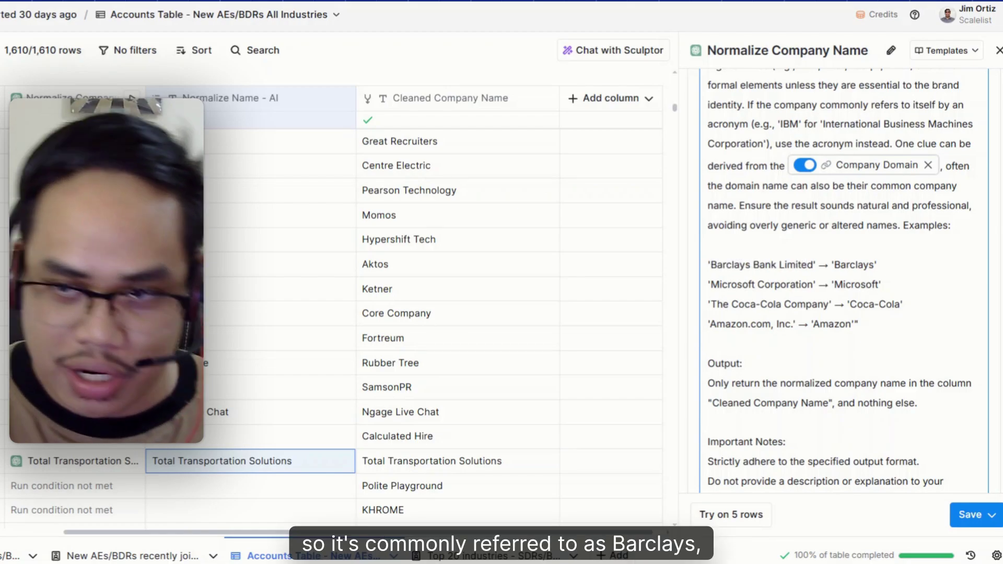
pyautogui.click(742, 285)
pyautogui.click(871, 284)
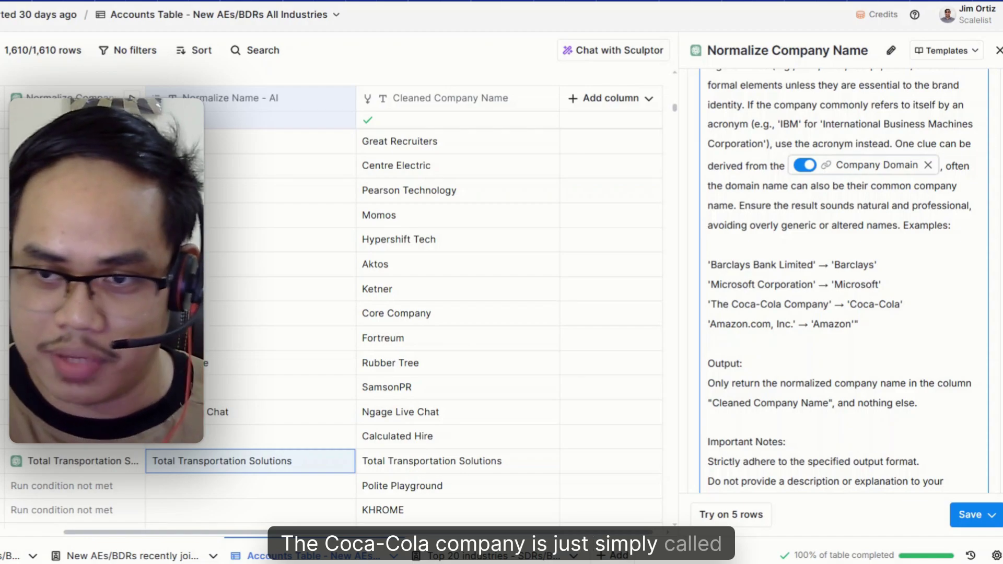
# Review the prompt's Output and Important Notes sections, then close the Normalize Company Name settings without saving.
pyautogui.scroll(-2, 856, 293)
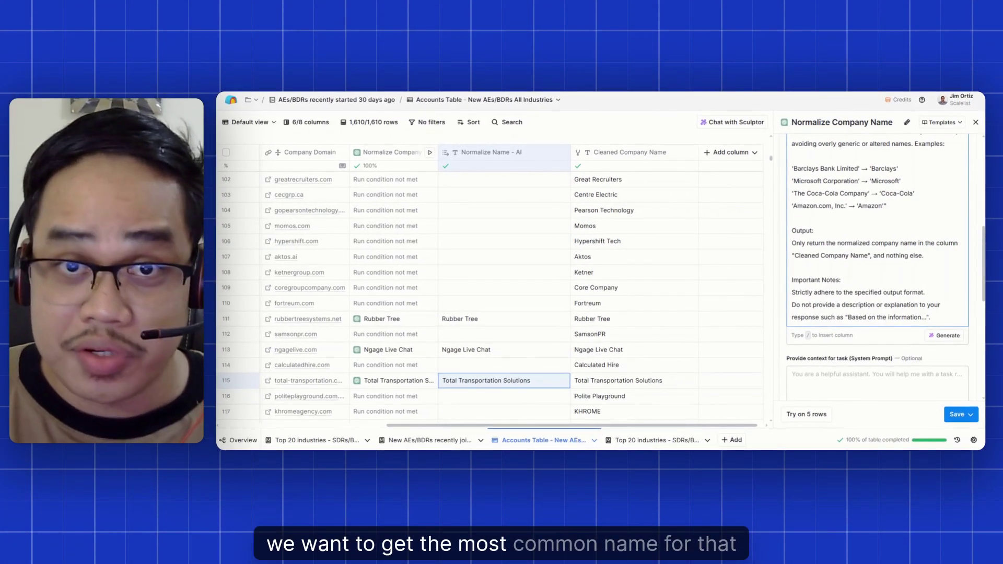
pyautogui.scroll(-2, 877, 251)
pyautogui.scroll(3, 877, 251)
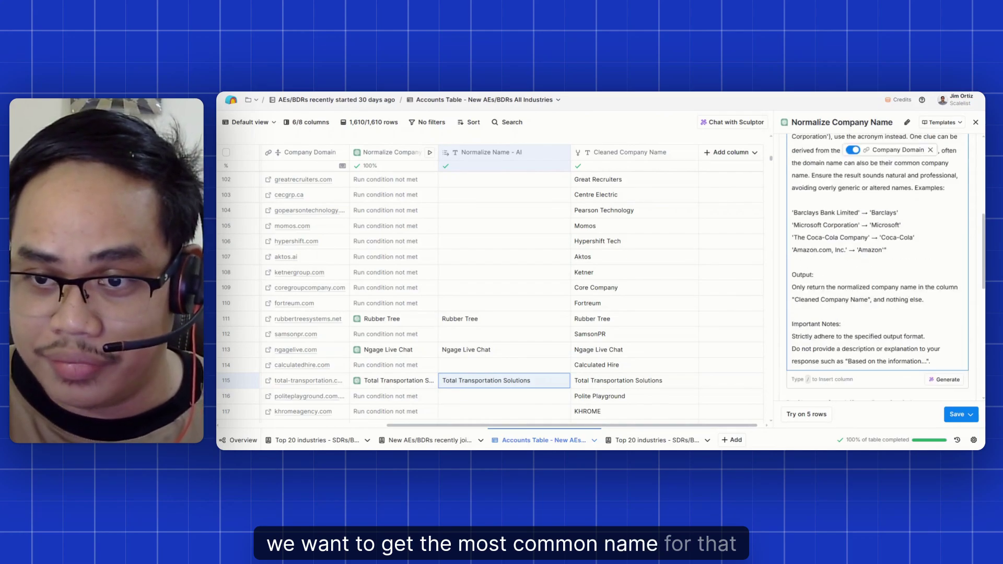
pyautogui.scroll(-2, 896, 225)
pyautogui.scroll(6, 888, 236)
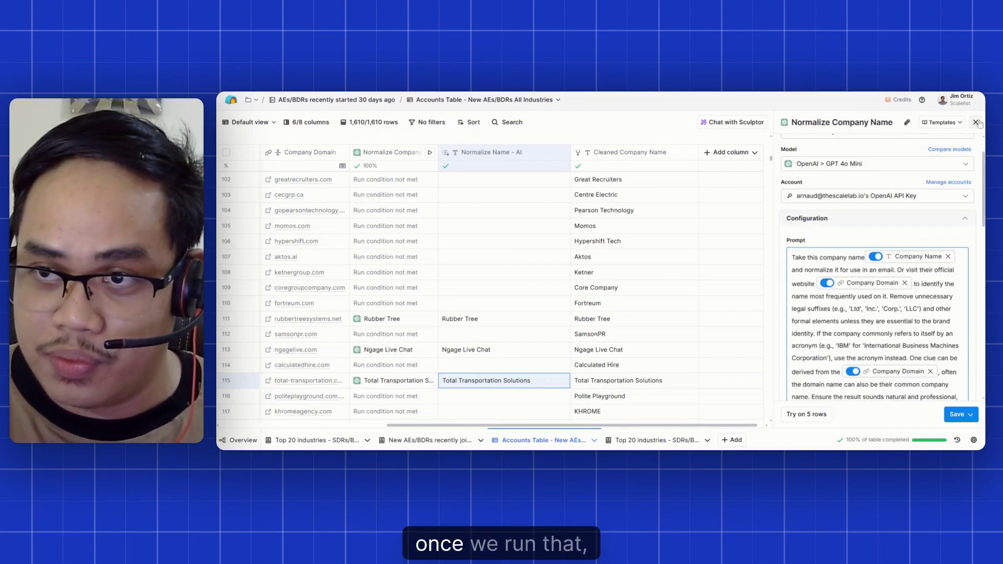
pyautogui.click(976, 122)
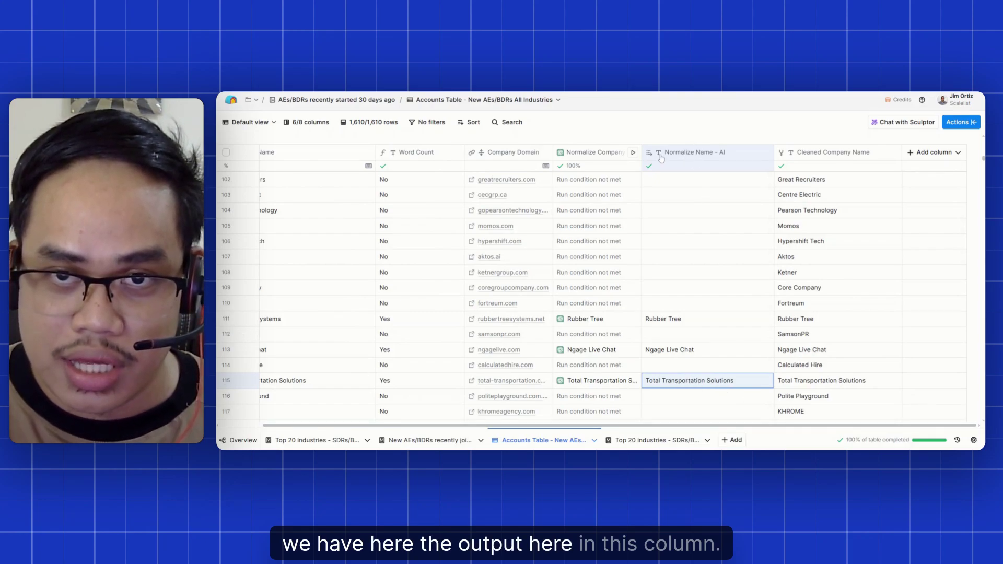
# Examine the AI-normalized names in the Normalize Name - AI column alongside the Cleaned Company Name column.
pyautogui.scroll(-5, 693, 242)
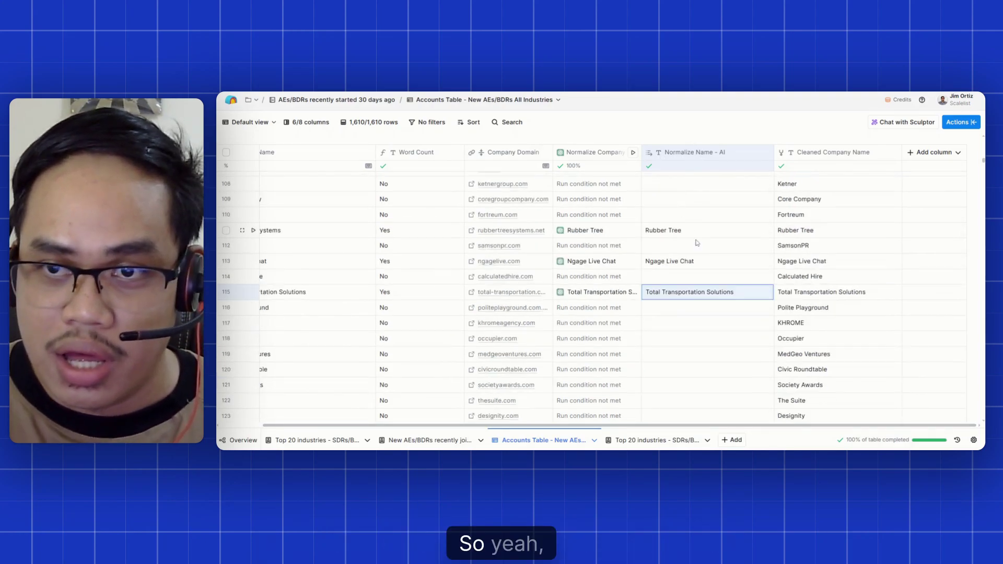
pyautogui.scroll(4, 684, 180)
pyautogui.scroll(-2, 674, 266)
pyautogui.scroll(-4, 684, 282)
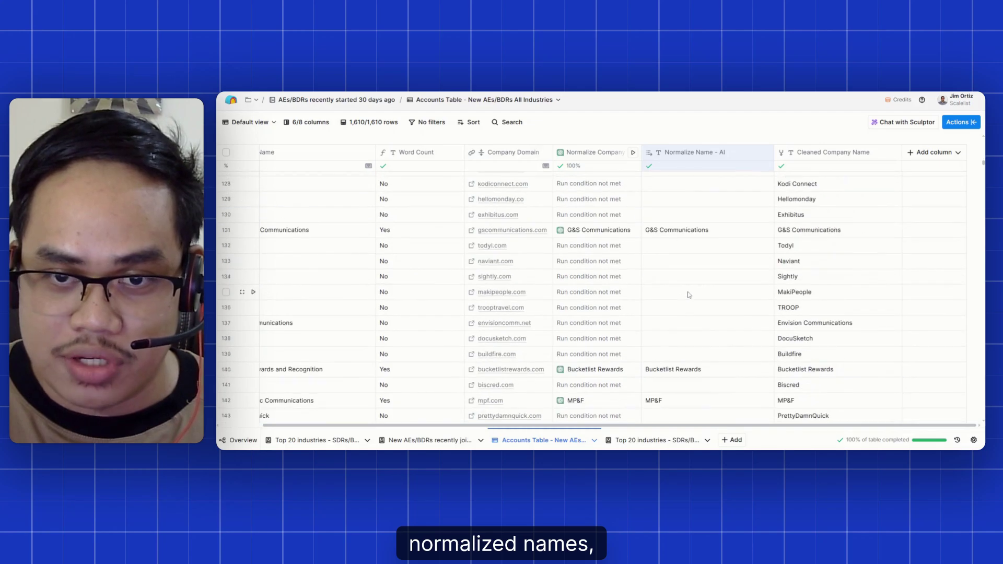
pyautogui.scroll(9, 418, 282)
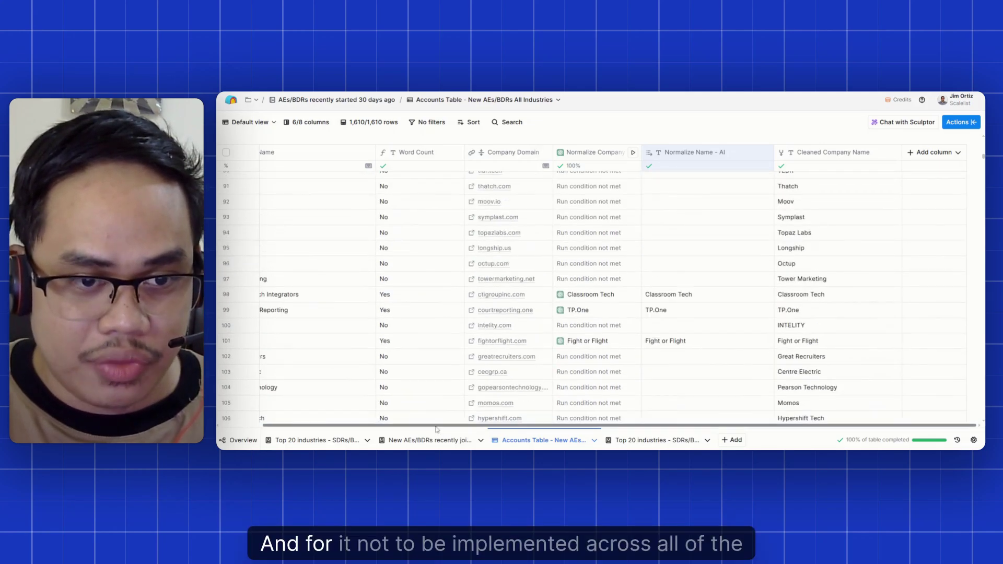
# Review the Word Count formula that returns "Yes" when Company Name contains more than 2 words, and close its generator and settings without saving.
pyautogui.moveTo(438, 426); pyautogui.dragTo(300, 417)
pyautogui.scroll(8, 358, 296)
pyautogui.scroll(18, 358, 296)
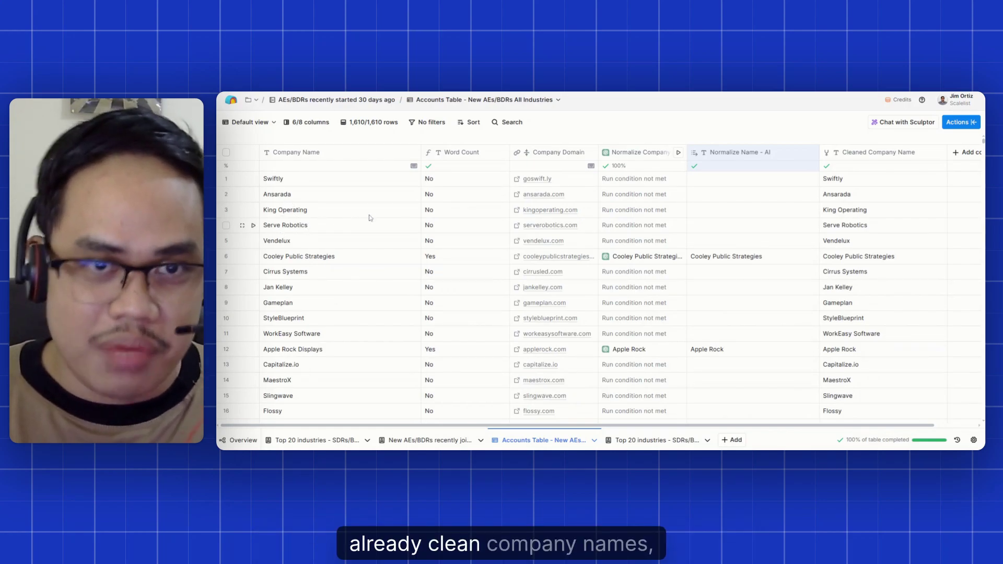
pyautogui.click(460, 152)
pyautogui.click(457, 189)
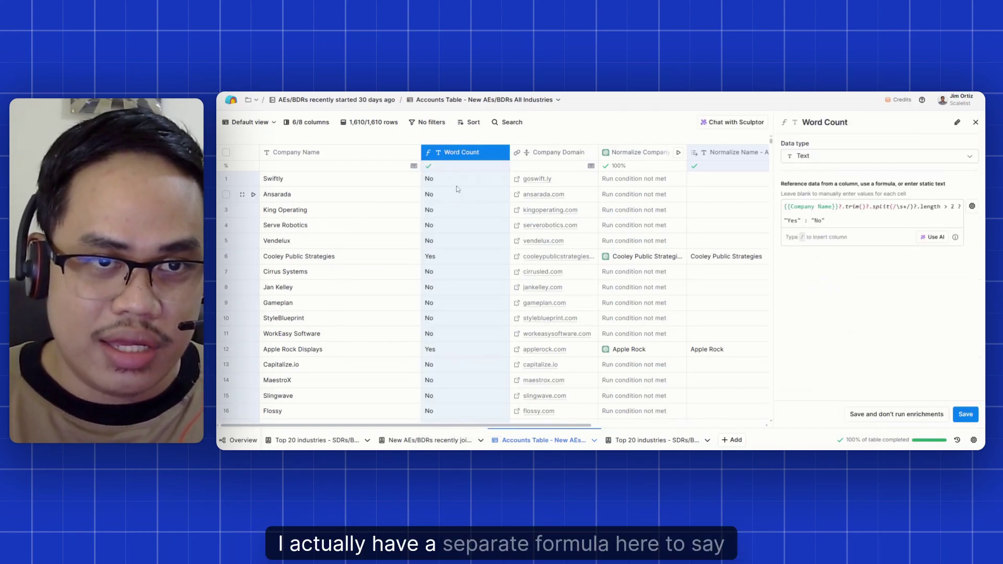
pyautogui.click(932, 237)
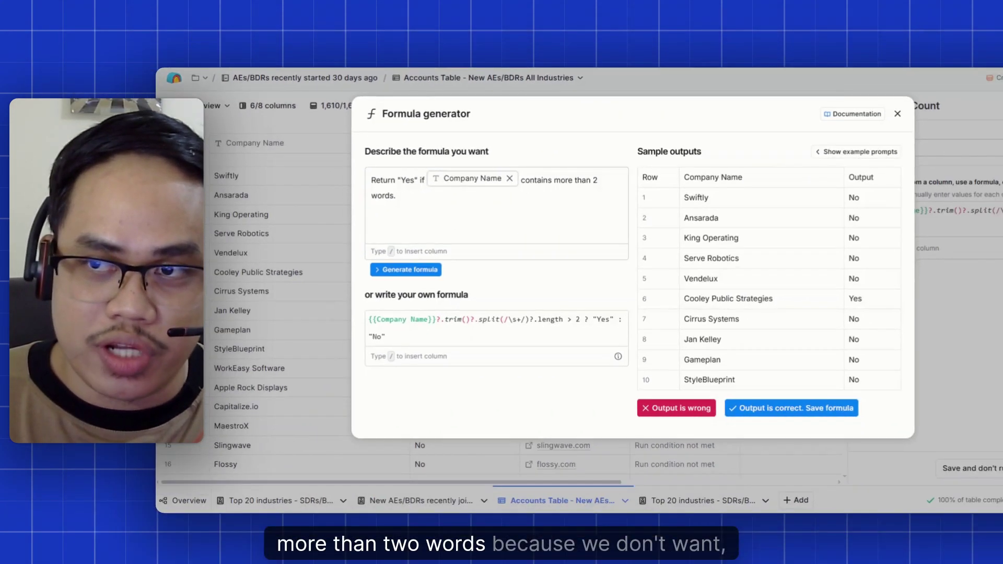
pyautogui.click(898, 113)
pyautogui.click(976, 123)
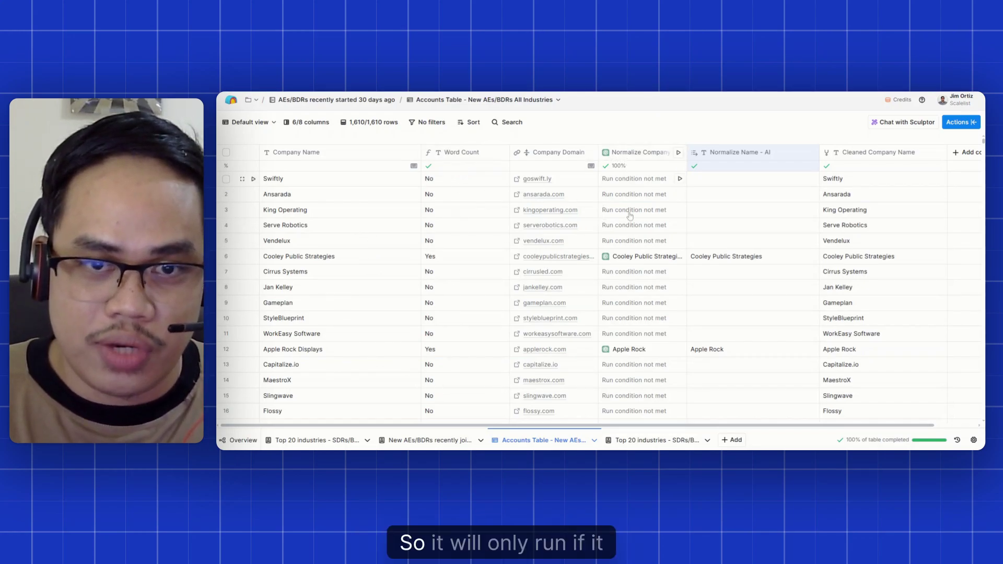
# Compare the company name, word count and AI-normalized name for "Cooley Public Strategies" and "Apple Rock Displays".
pyautogui.click(447, 260)
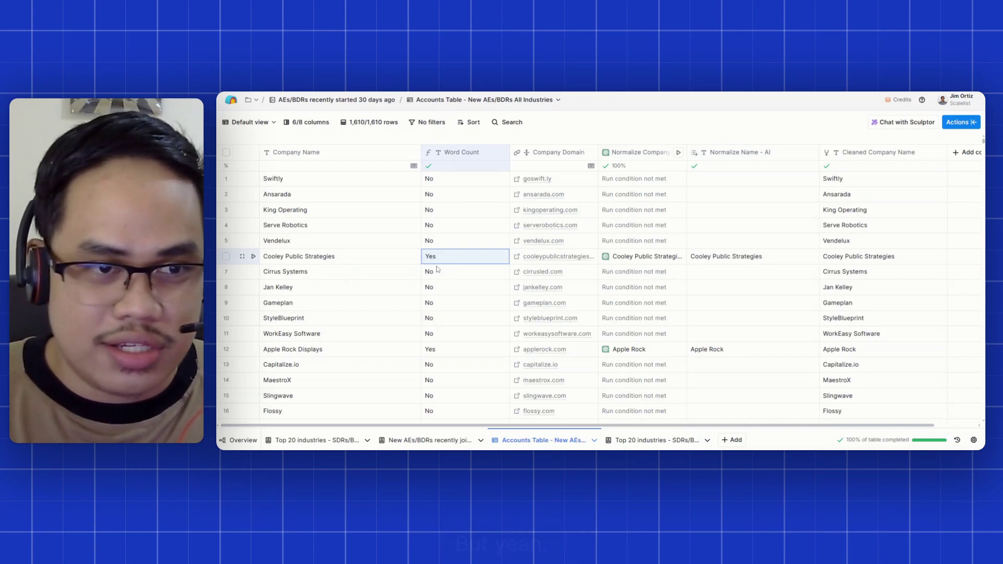
pyautogui.click(320, 261)
pyautogui.press('Return')
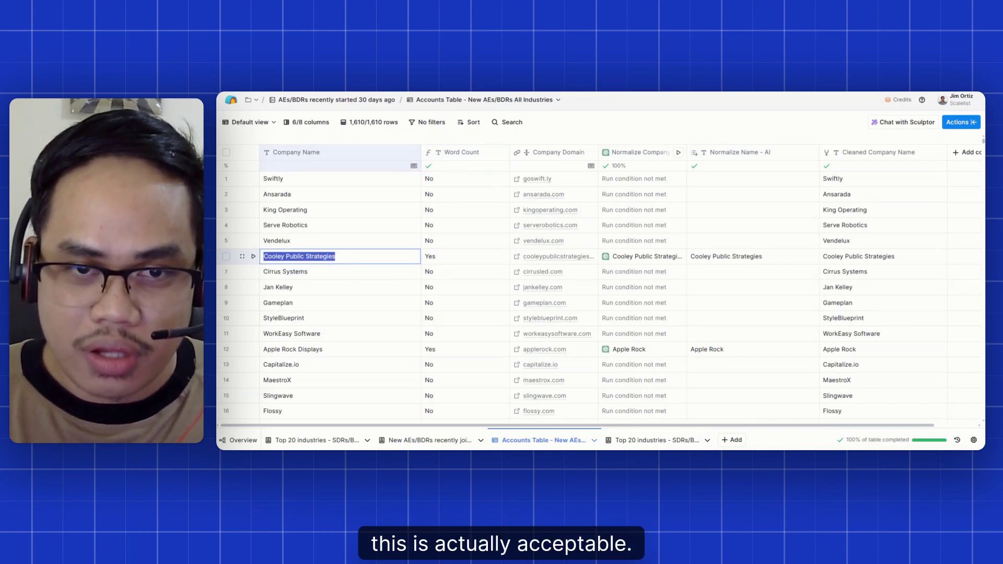
pyautogui.scroll(-2, 340, 267)
pyautogui.click(399, 247)
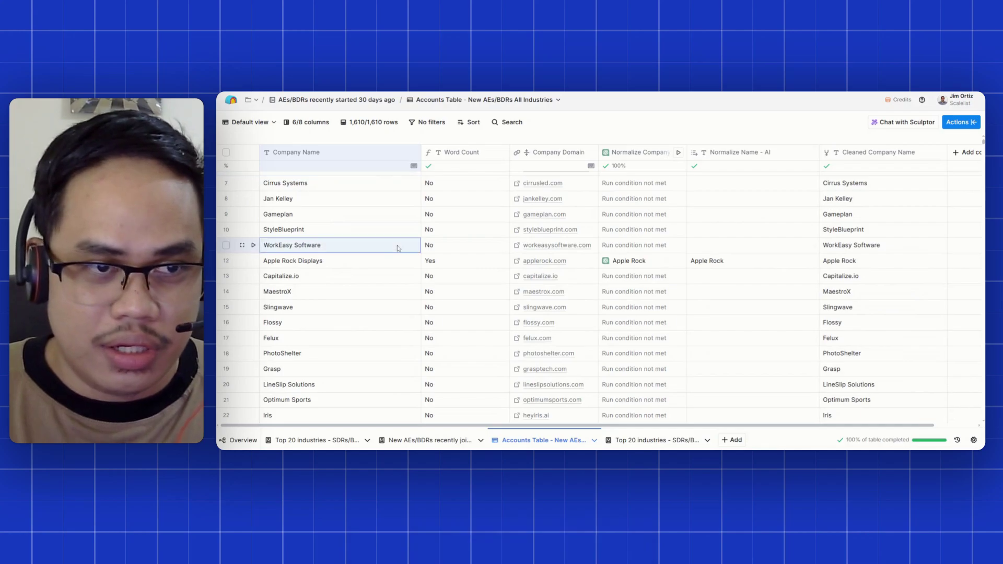
pyautogui.click(324, 261)
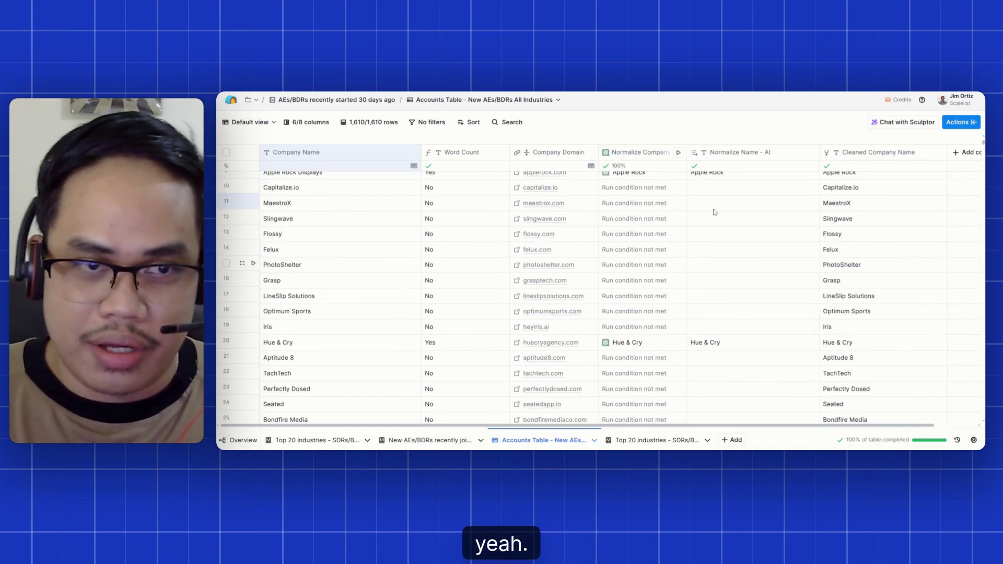
pyautogui.scroll(-1, 633, 228)
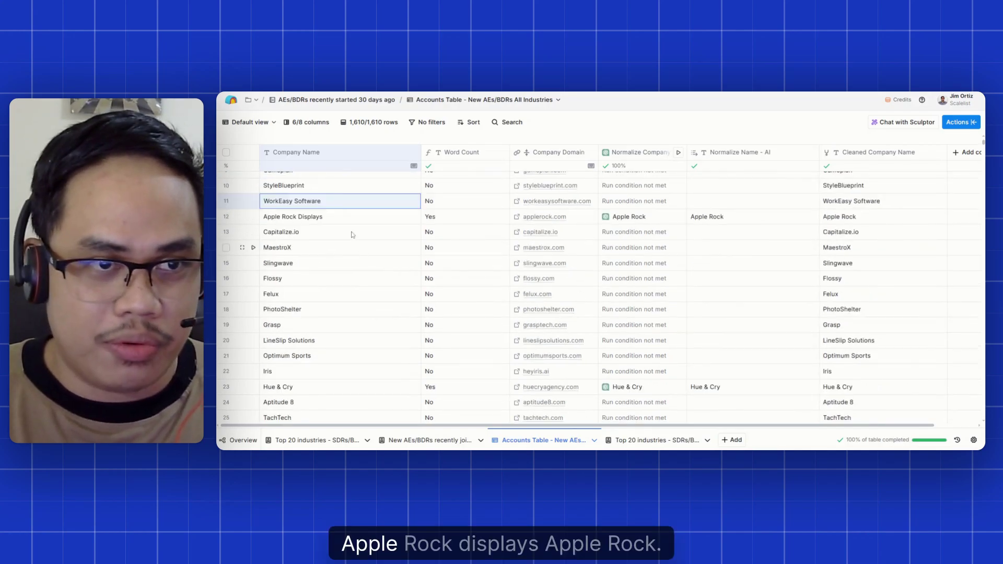
# Check the AI-normalized names for "Apple Rock Displays" and the ldpr.com company, comparing the latter with its company domain.
pyautogui.click(723, 217)
pyautogui.scroll(-5, 496, 301)
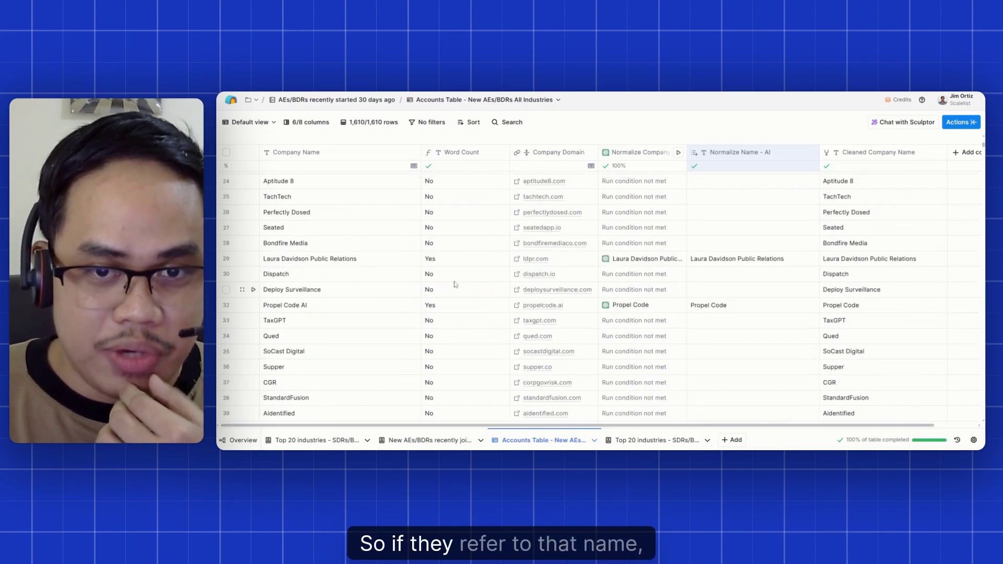
pyautogui.doubleClick(731, 258)
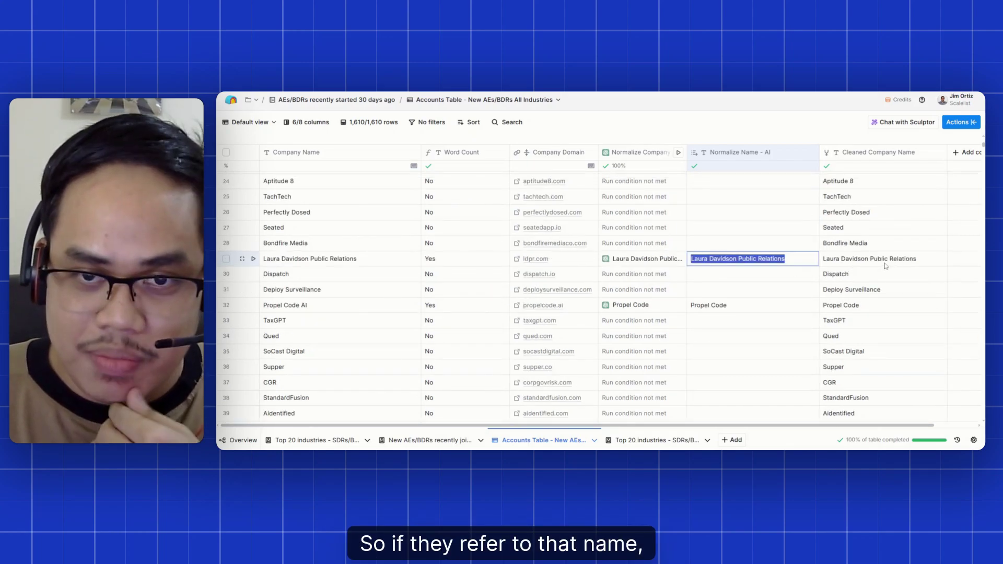
pyautogui.click(529, 257)
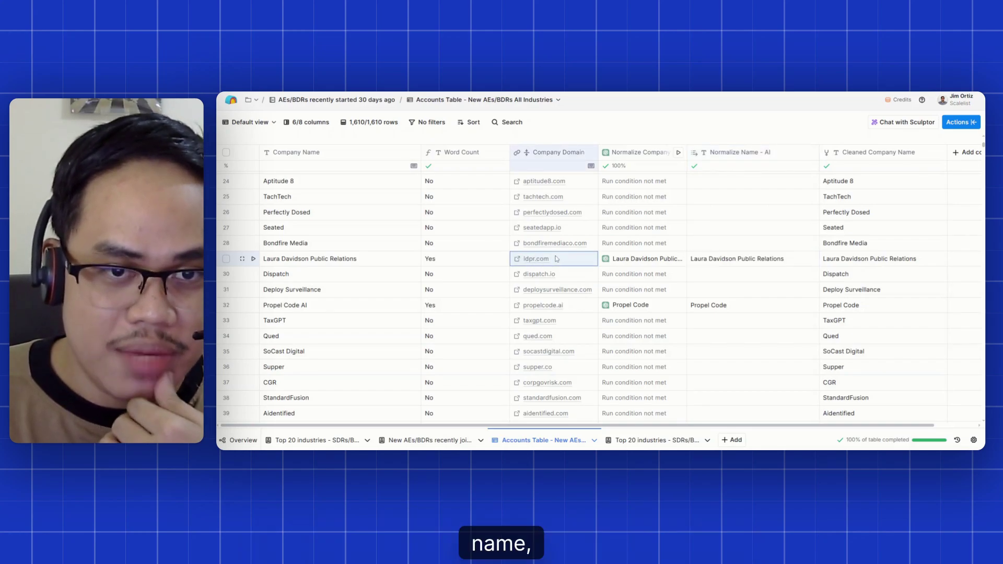
# Compare the company name, word count and AI-normalized name for "The D2D Experts".
pyautogui.scroll(-5, 557, 259)
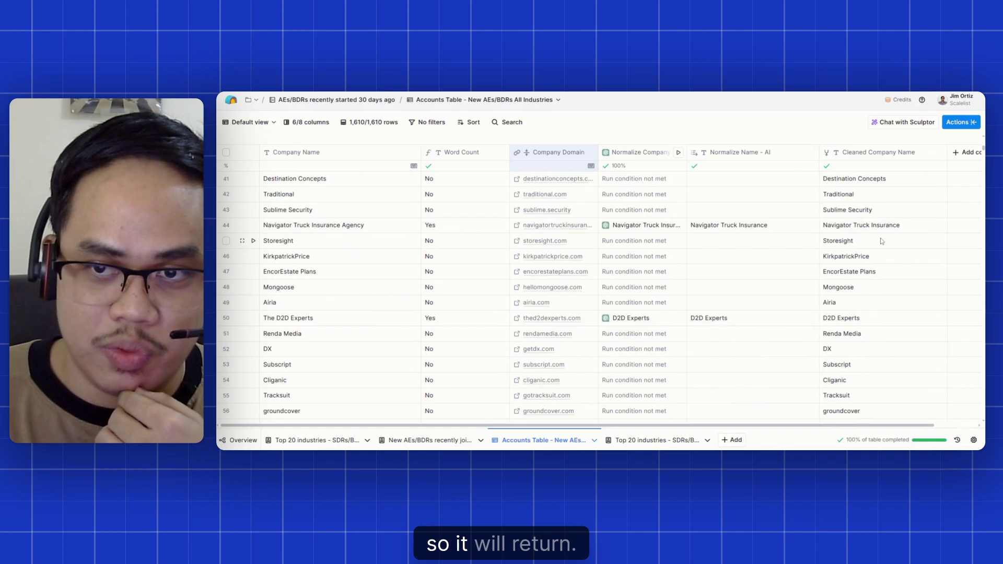
pyautogui.scroll(-2, 361, 353)
pyautogui.scroll(1, 369, 315)
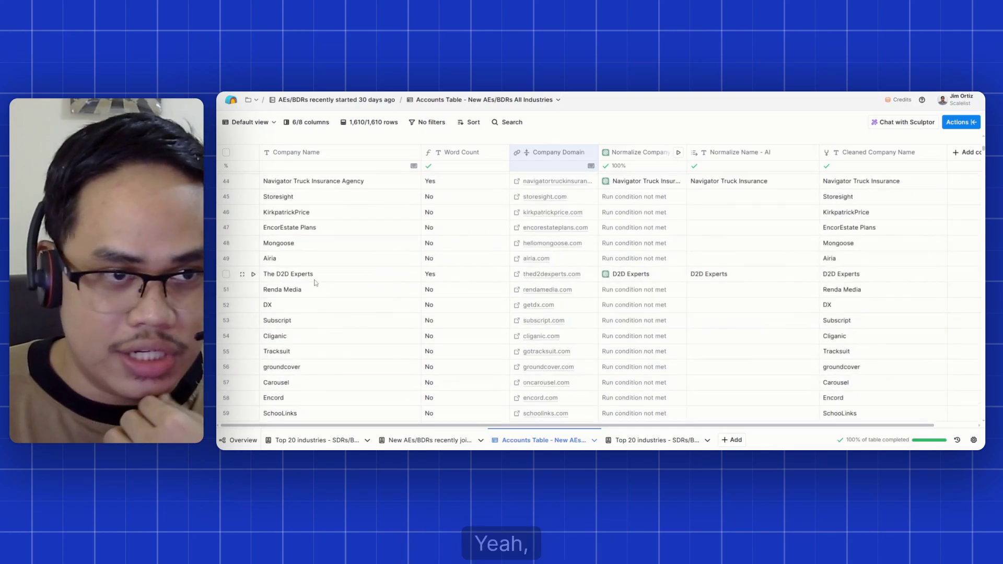
pyautogui.doubleClick(299, 280)
pyautogui.click(450, 278)
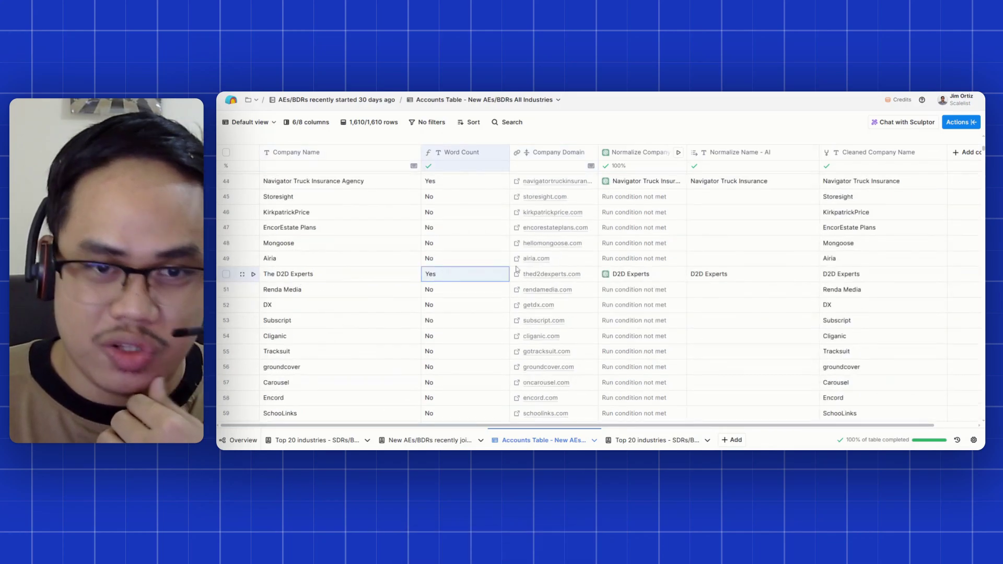
pyautogui.click(728, 280)
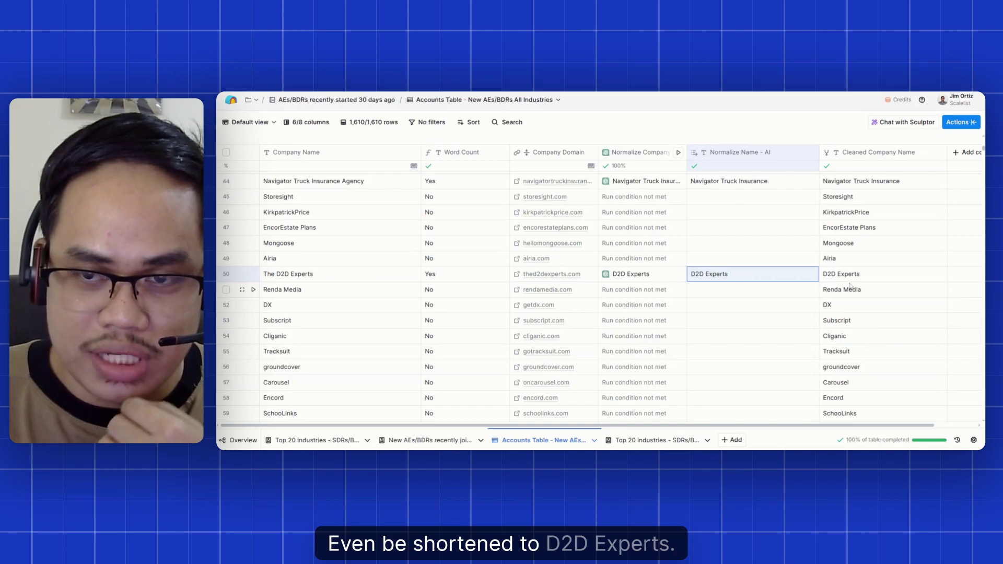
# Compare the original, AI-normalized and cleaned names for "Secure Compliance Solutions", and look through the remaining rows of the accounts table.
pyautogui.scroll(-3, 421, 332)
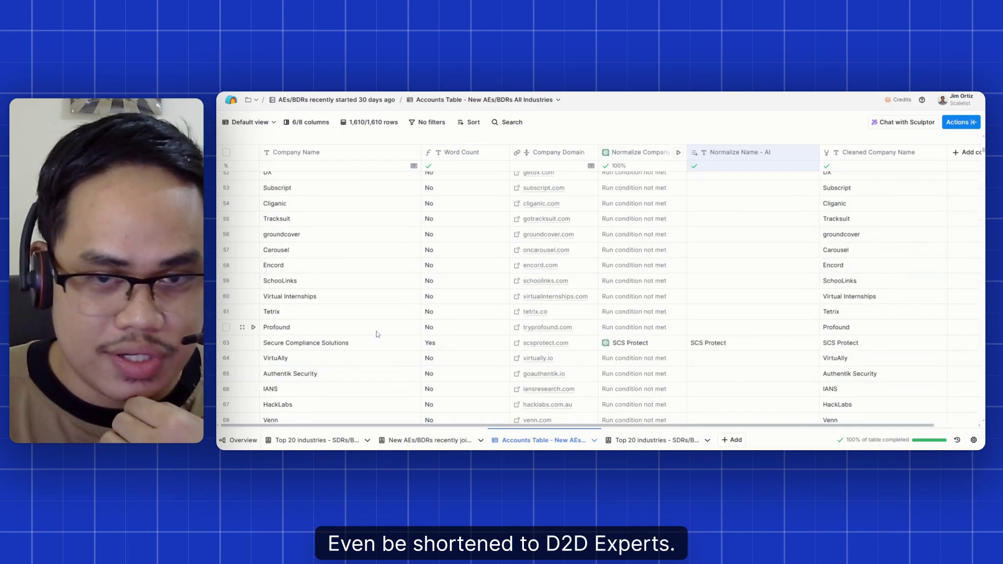
pyautogui.doubleClick(346, 345)
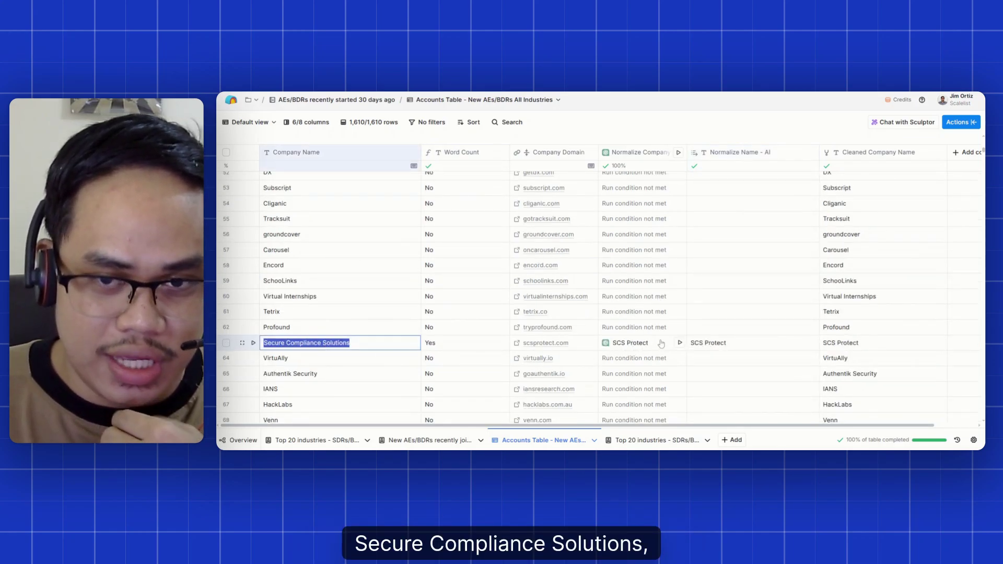
pyautogui.doubleClick(879, 345)
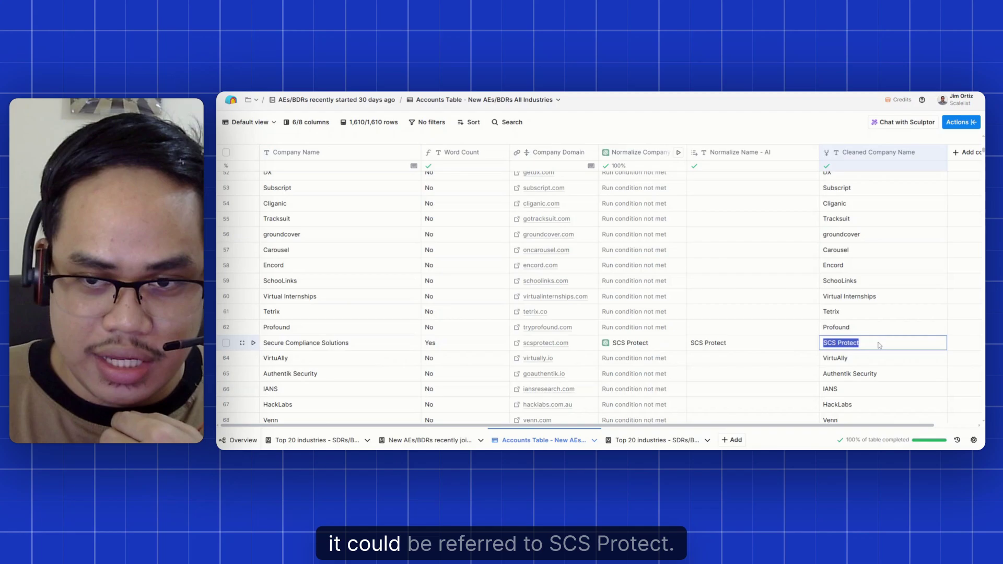
pyautogui.click(792, 346)
pyautogui.scroll(-10, 691, 336)
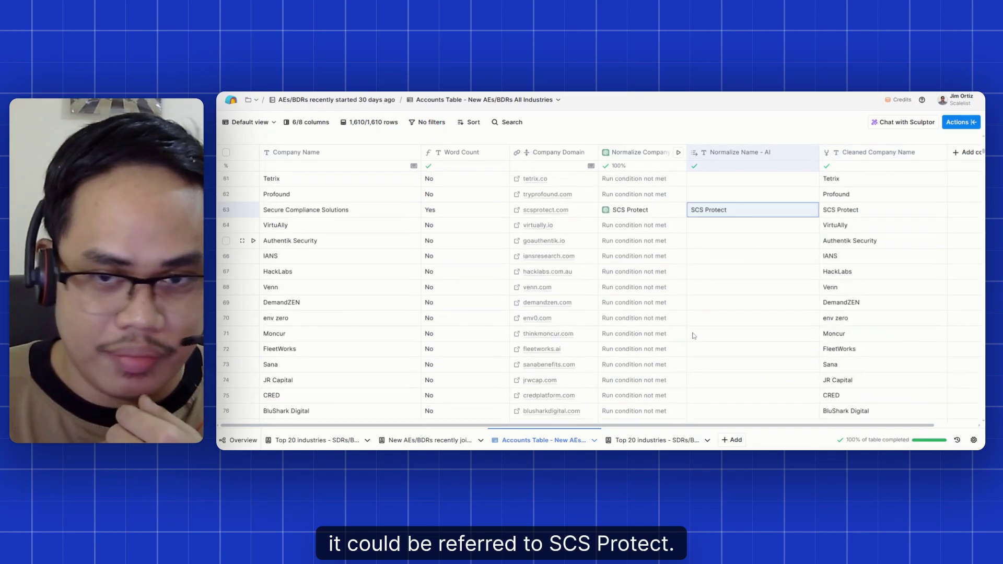
pyautogui.scroll(-15, 619, 296)
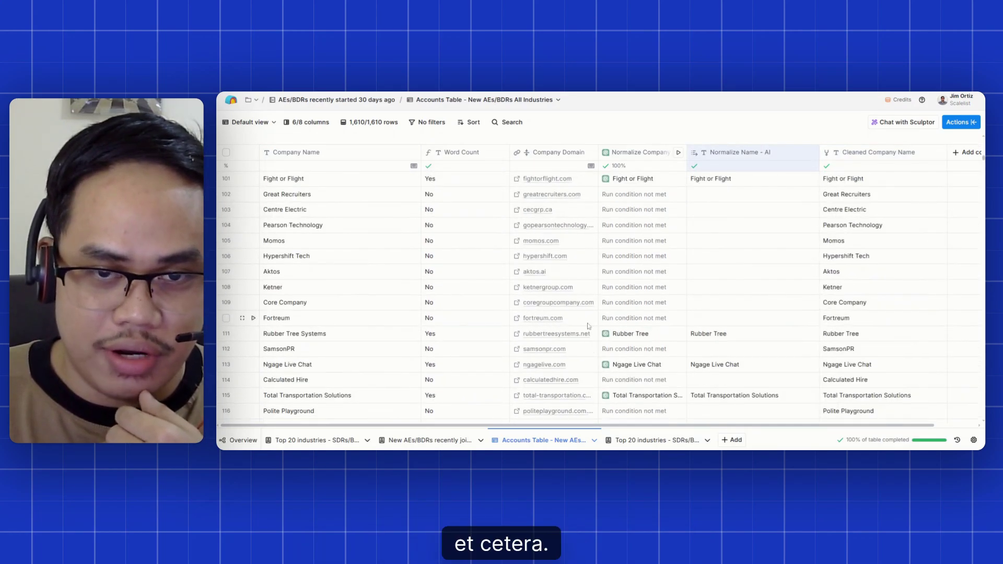
pyautogui.scroll(-4, 611, 329)
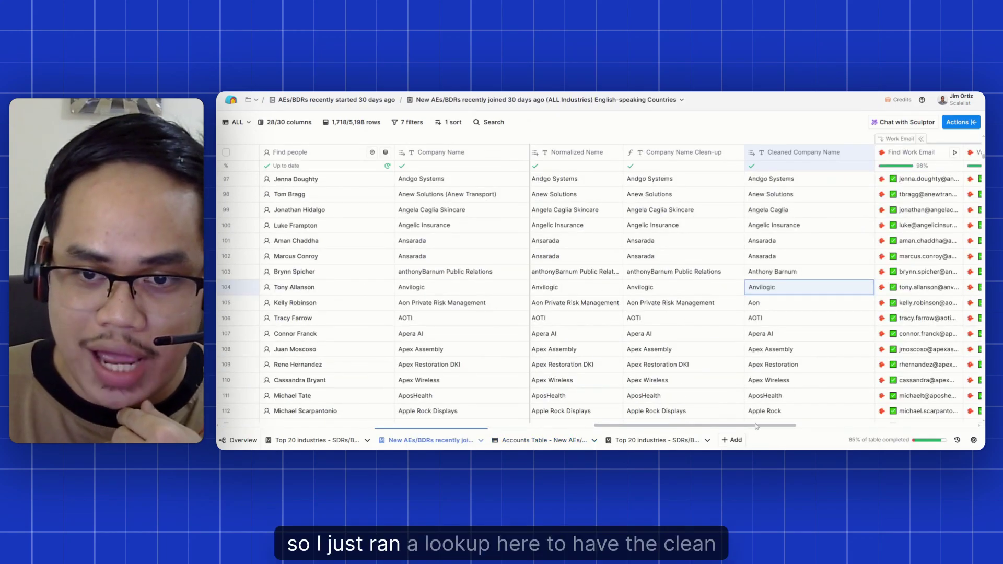
# In the New AEs/BDRs recently joined table, review the normalized-name lookup column and compare the Cleaned Company Name column with the earlier name columns.
pyautogui.moveTo(756, 427); pyautogui.dragTo(940, 437)
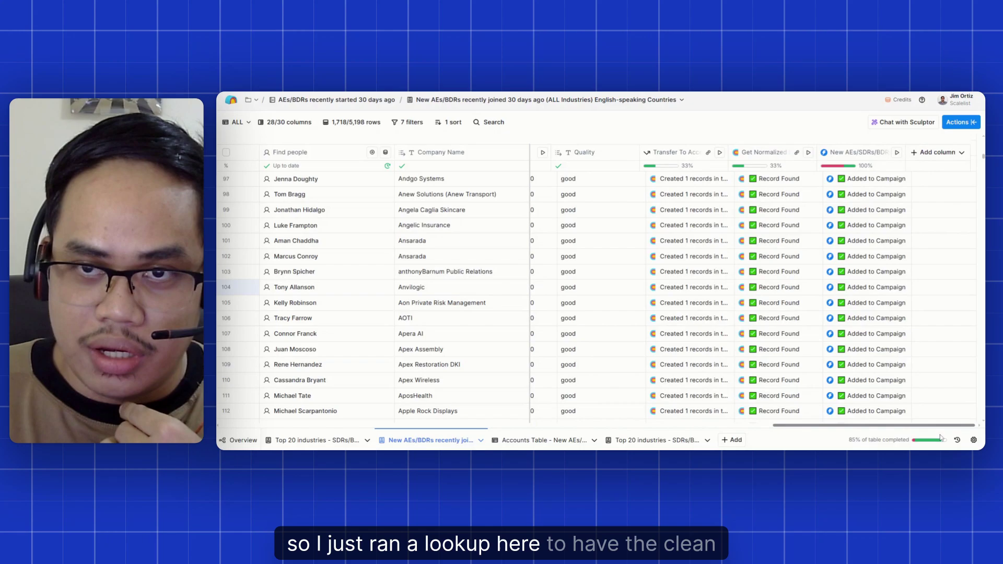
pyautogui.moveTo(792, 426); pyautogui.dragTo(590, 425)
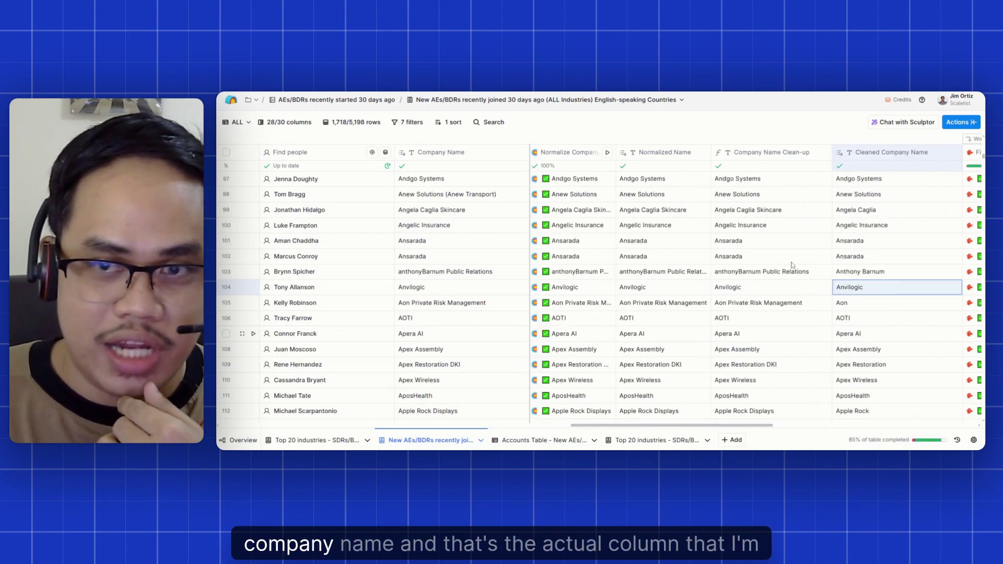
pyautogui.scroll(-7, 854, 249)
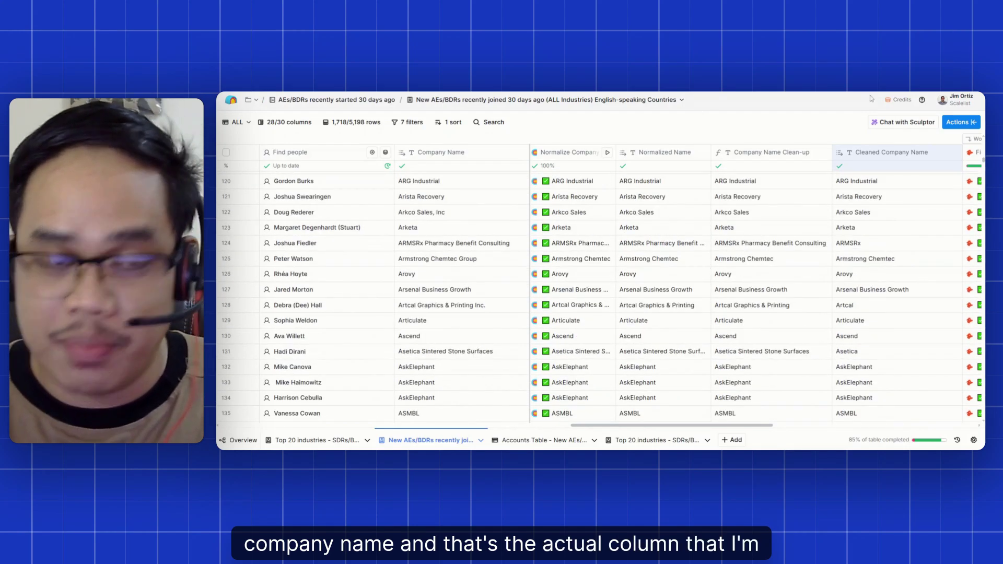
pyautogui.moveTo(661, 426); pyautogui.dragTo(309, 433)
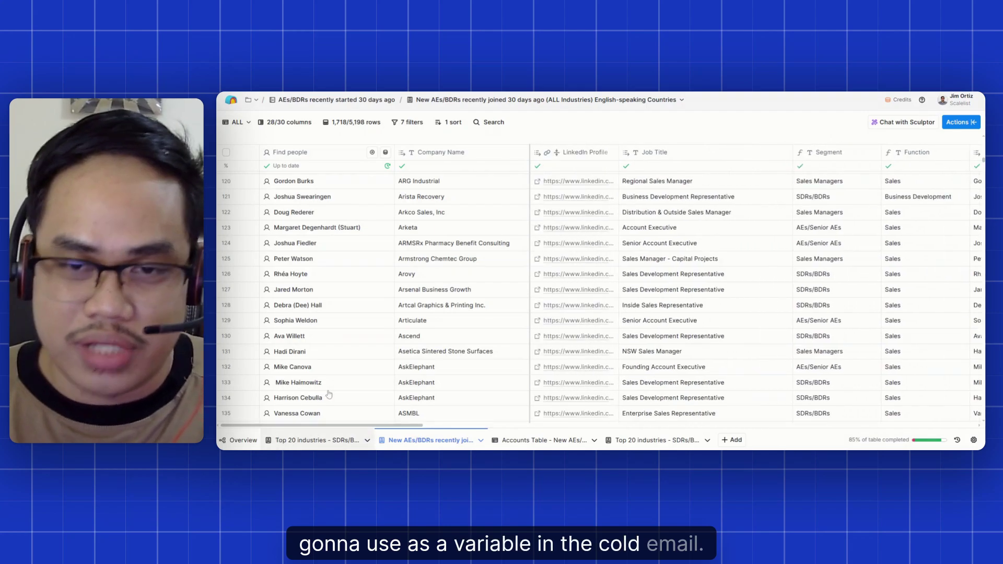
pyautogui.scroll(7, 329, 394)
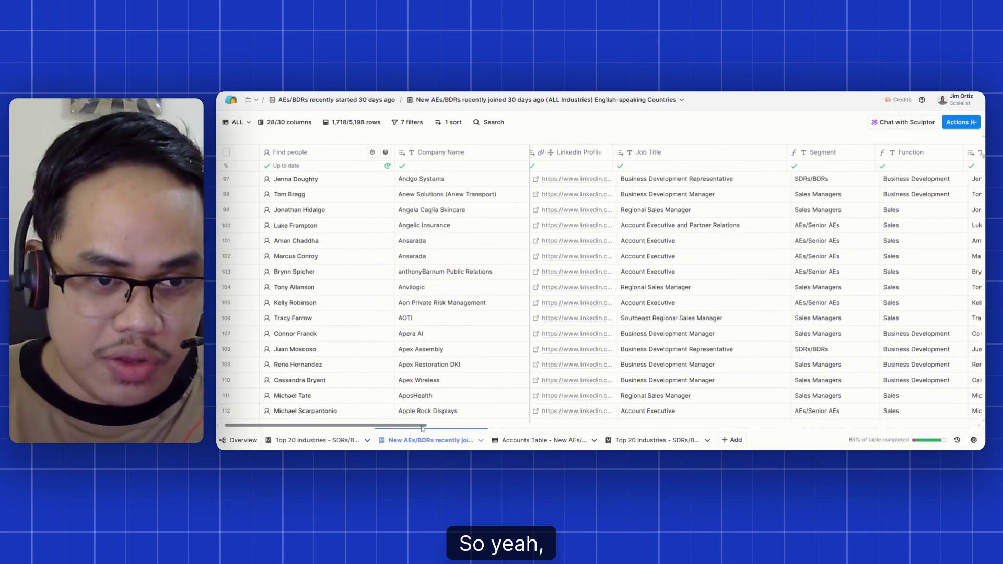
pyautogui.moveTo(423, 428); pyautogui.dragTo(752, 431)
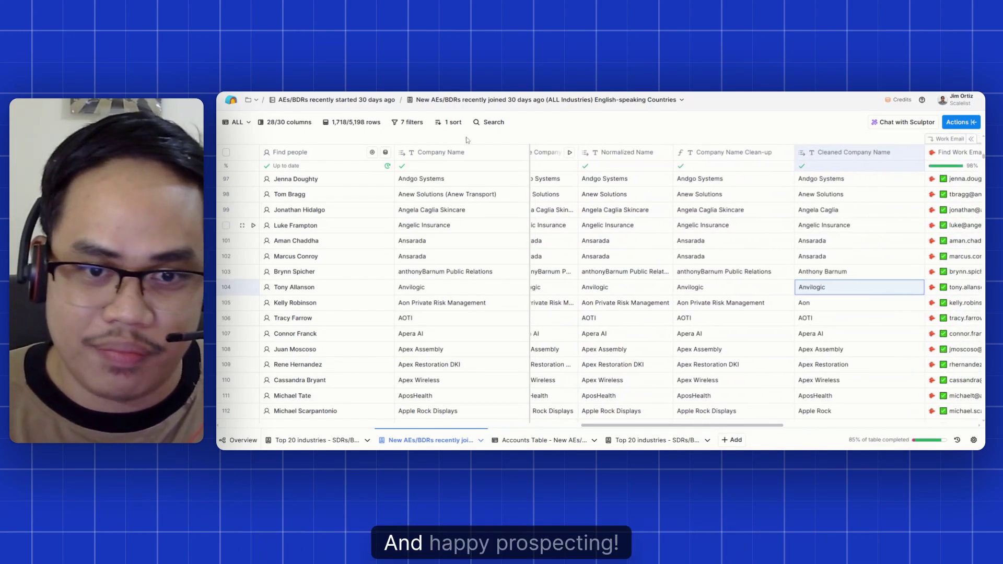